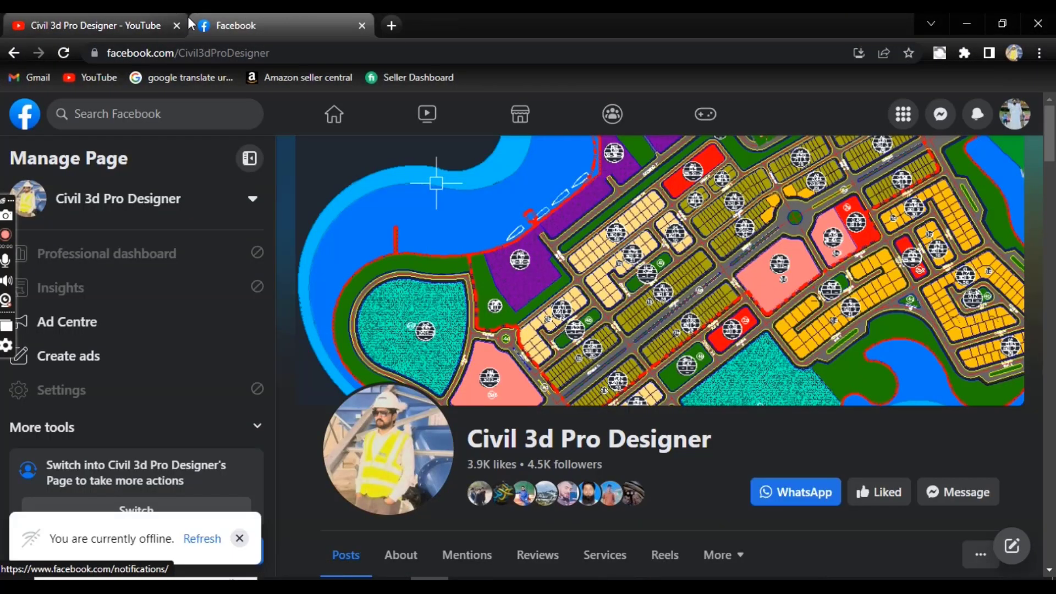
Look through the created playlists on the Civil 3d Pro Designer YouTube channel.
left_click(186, 22)
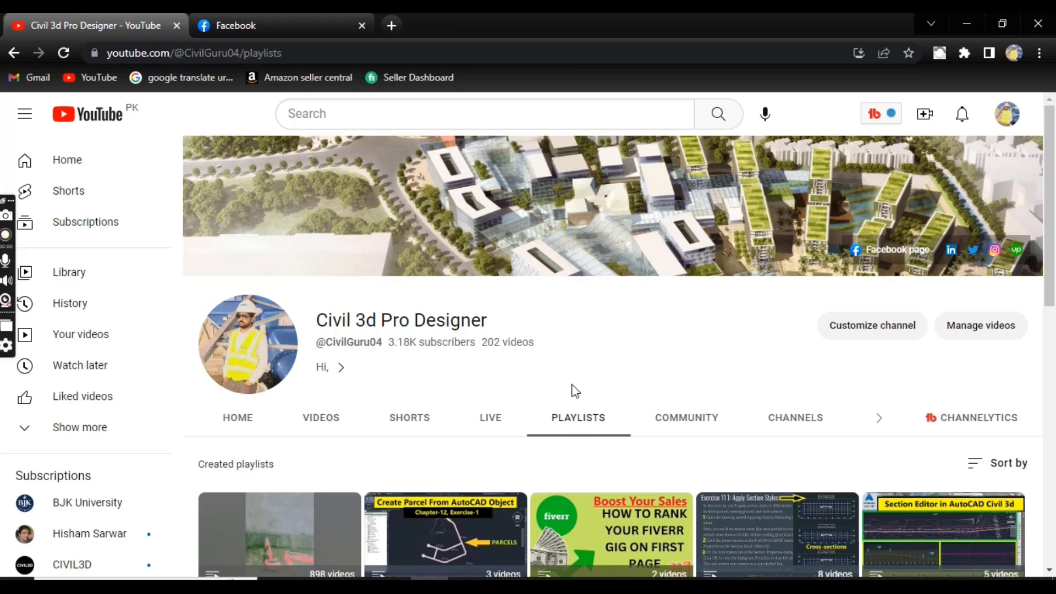
scroll(550, 407, "down", 9)
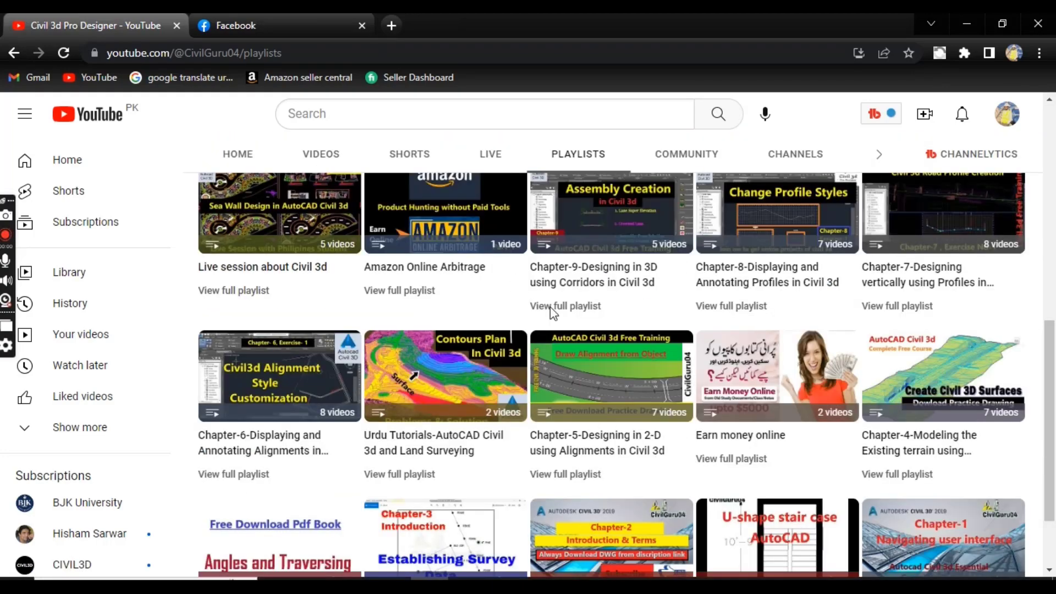
scroll(599, 216, "up", 4)
scroll(585, 347, "down", 1)
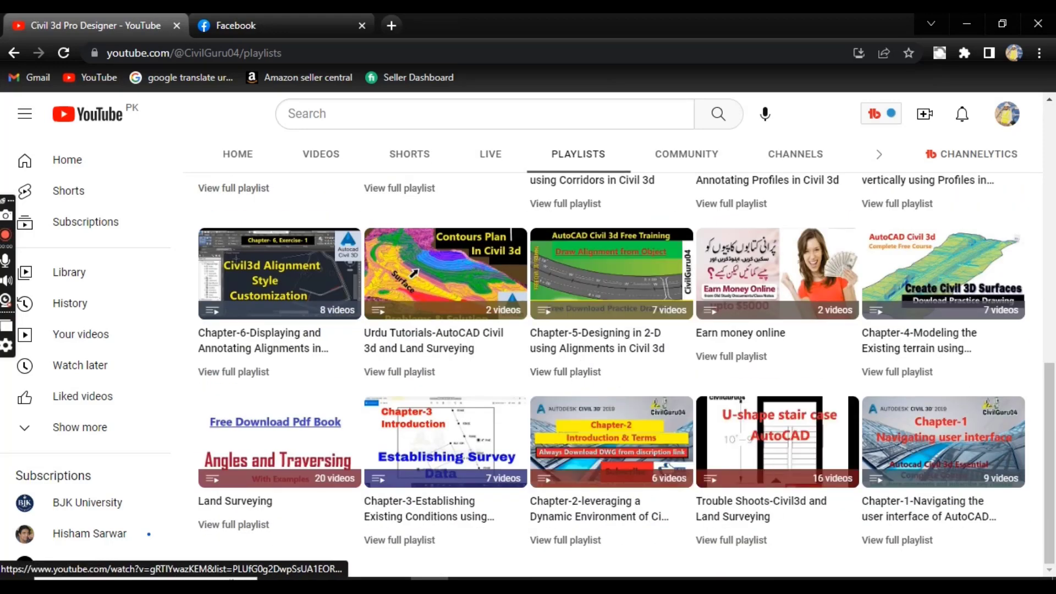
mouse_move(237, 25)
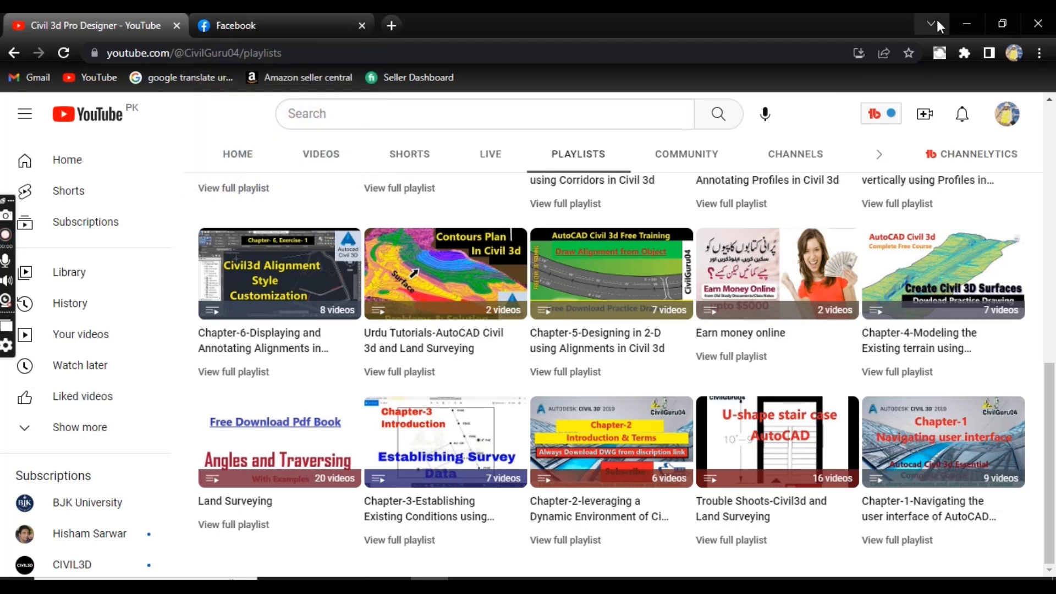
Switch to Civil 3D and examine the parcels, their area labels and the roads in the Applying Parcel Styles drawing.
left_click(959, 20)
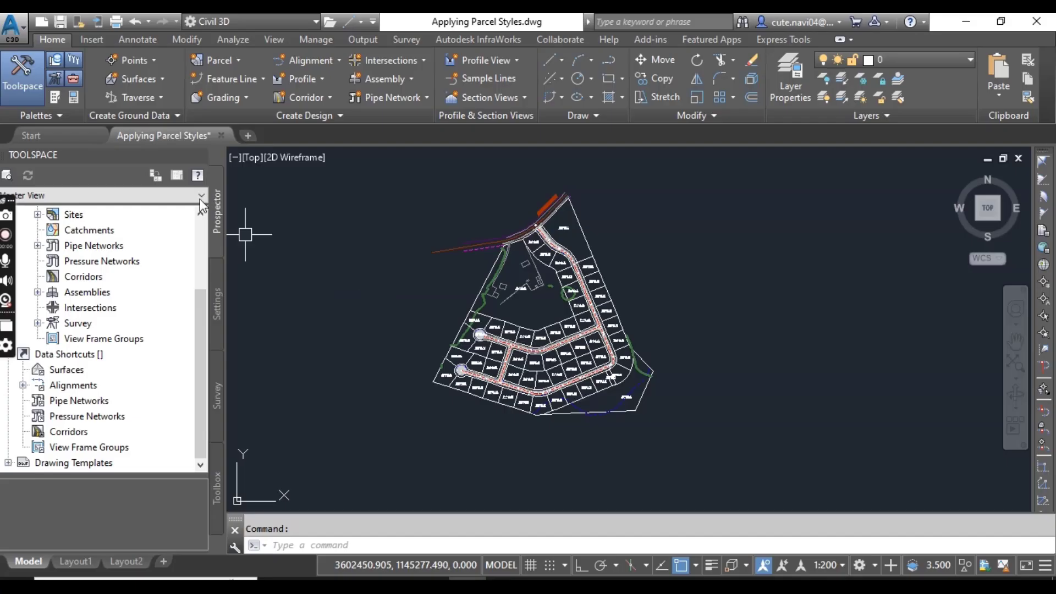
mouse_move(133, 141)
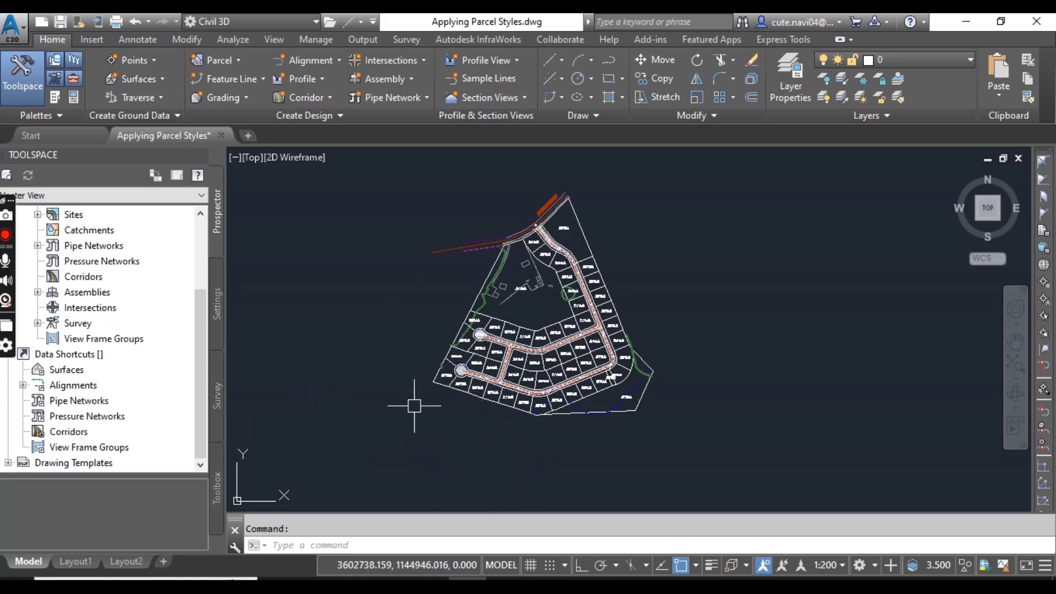
mouse_move(419, 403)
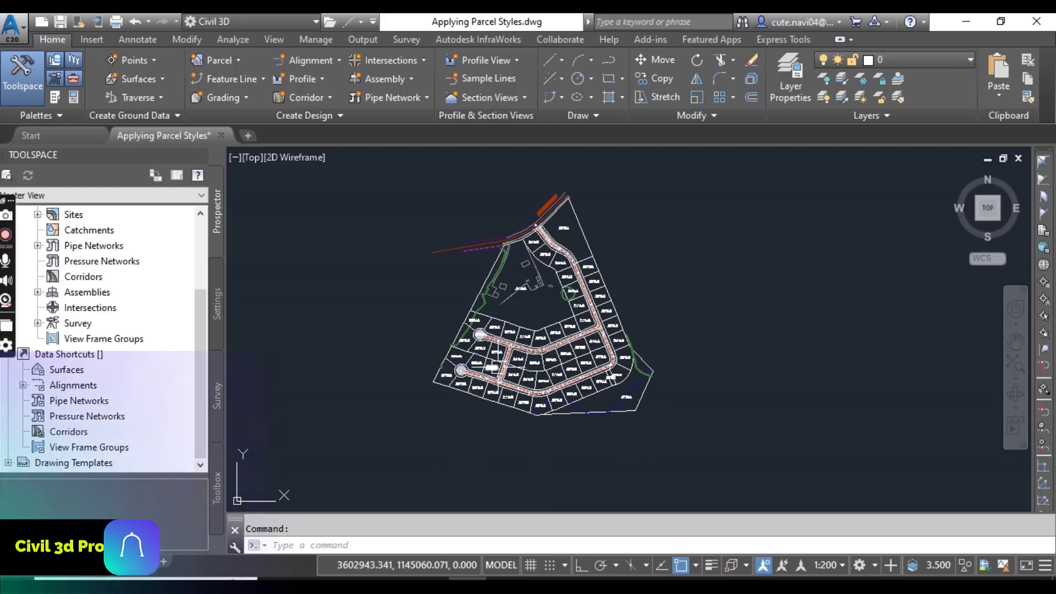
scroll(555, 406, "up", 5)
scroll(495, 250, "up", 4)
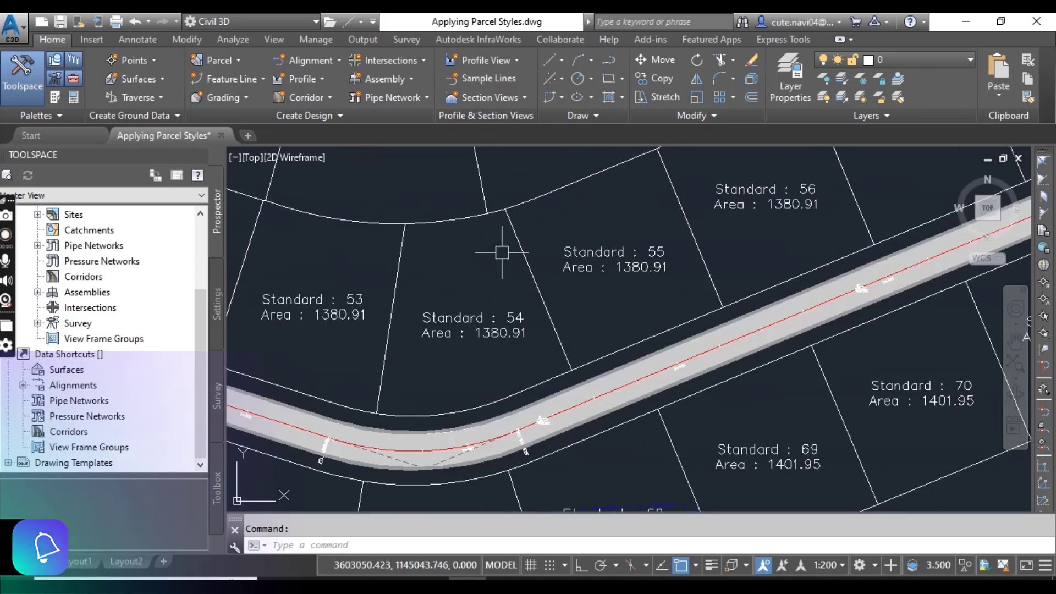
scroll(502, 421, "down", 10)
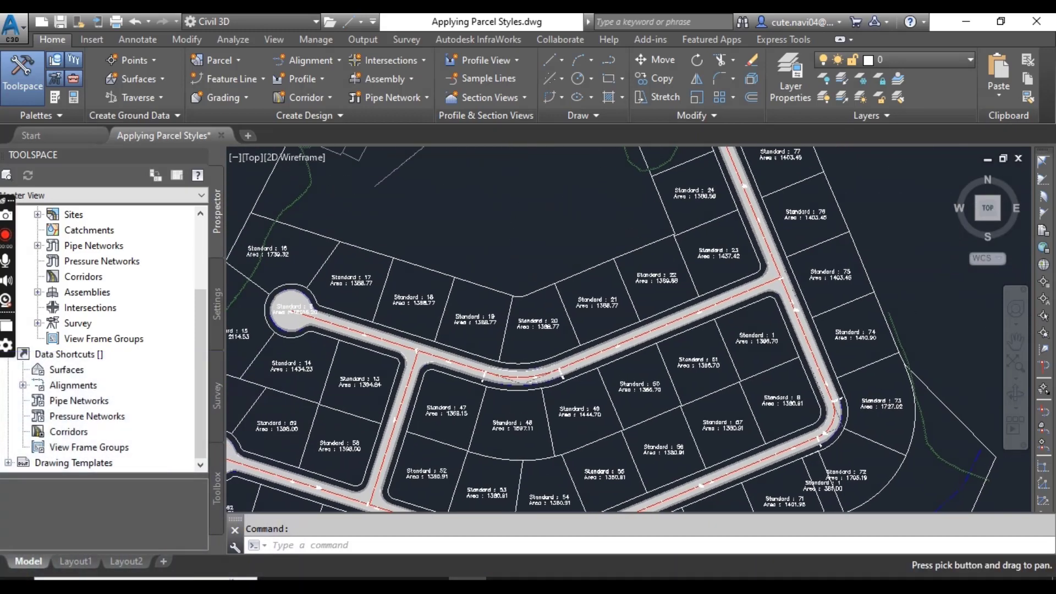
scroll(569, 325, "up", 6)
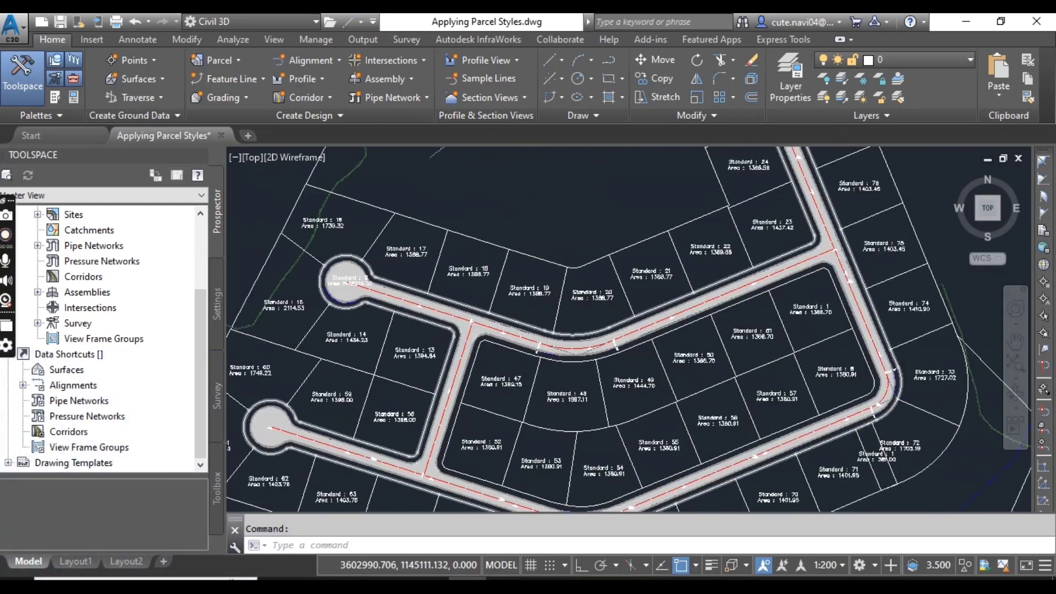
scroll(544, 246, "down", 4)
scroll(577, 314, "up", 3)
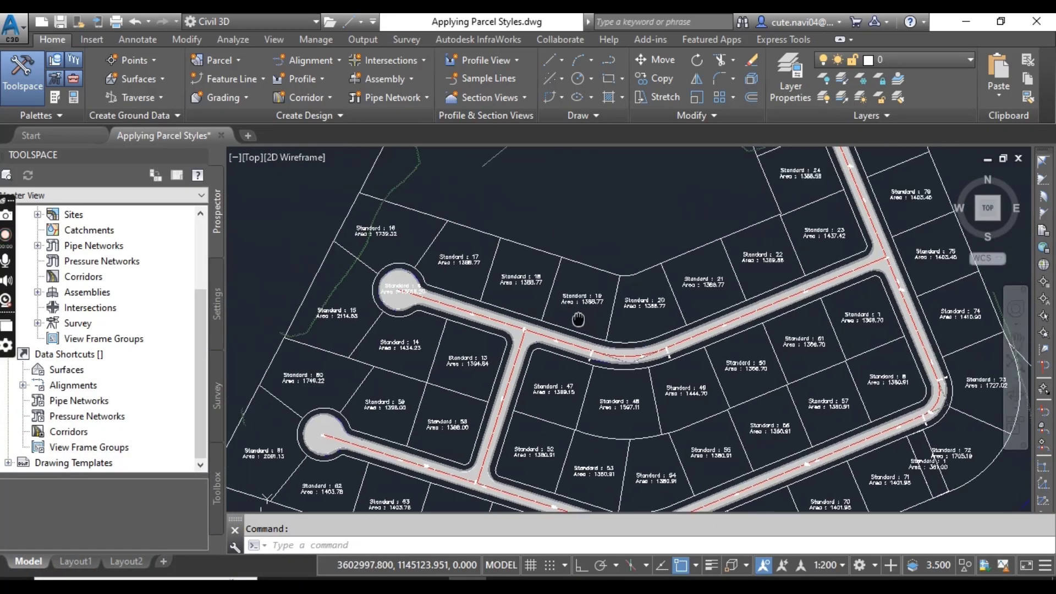
mouse_move(578, 365)
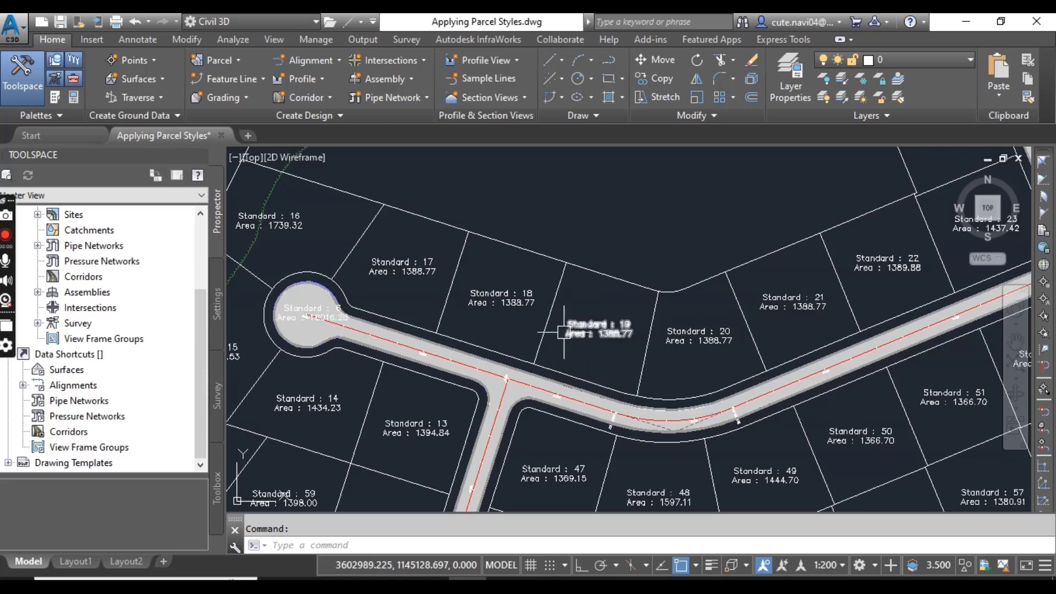
Change the object style of the large parcel Standard : 3 north of the lots to Adjoiner in its parcel properties.
scroll(566, 308, "down", 3)
middle_click_drag(583, 290, 590, 390)
scroll(590, 390, "up", 5)
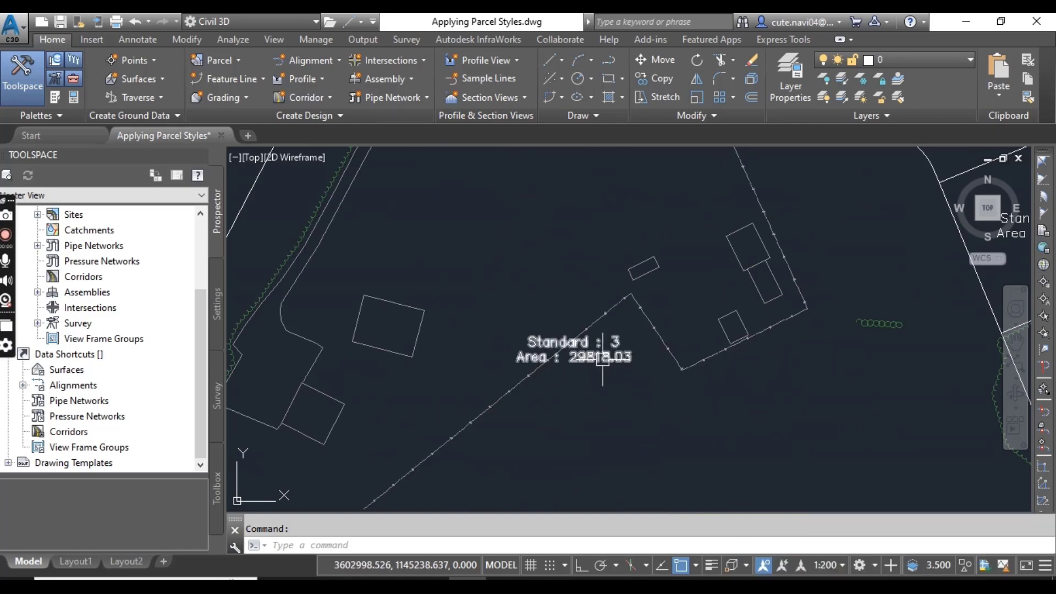
left_click(607, 364)
scroll(646, 411, "down", 3)
scroll(647, 411, "down", 3)
scroll(547, 322, "up", 3)
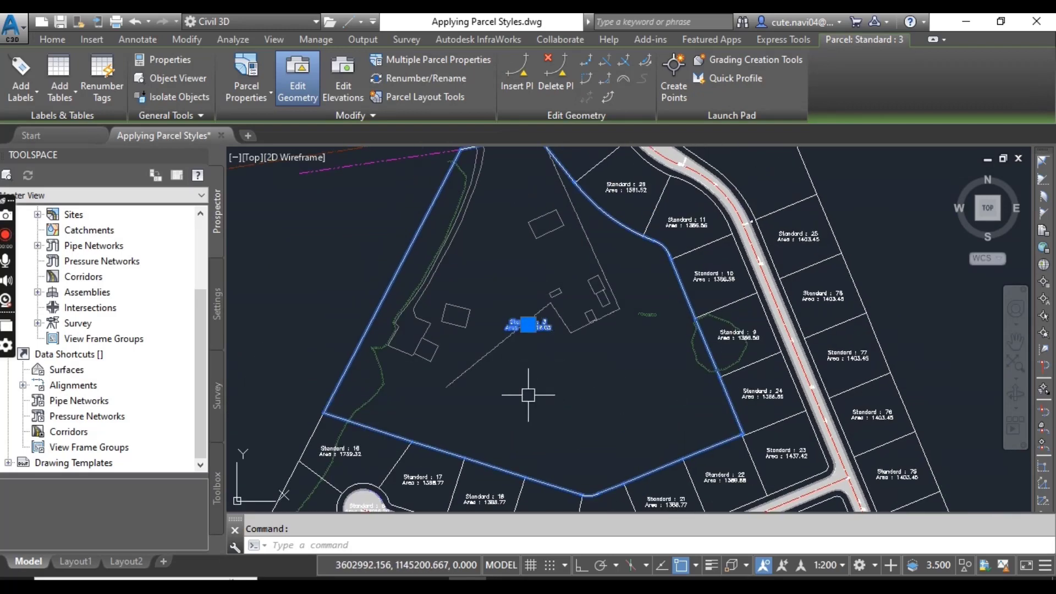
left_click(246, 75)
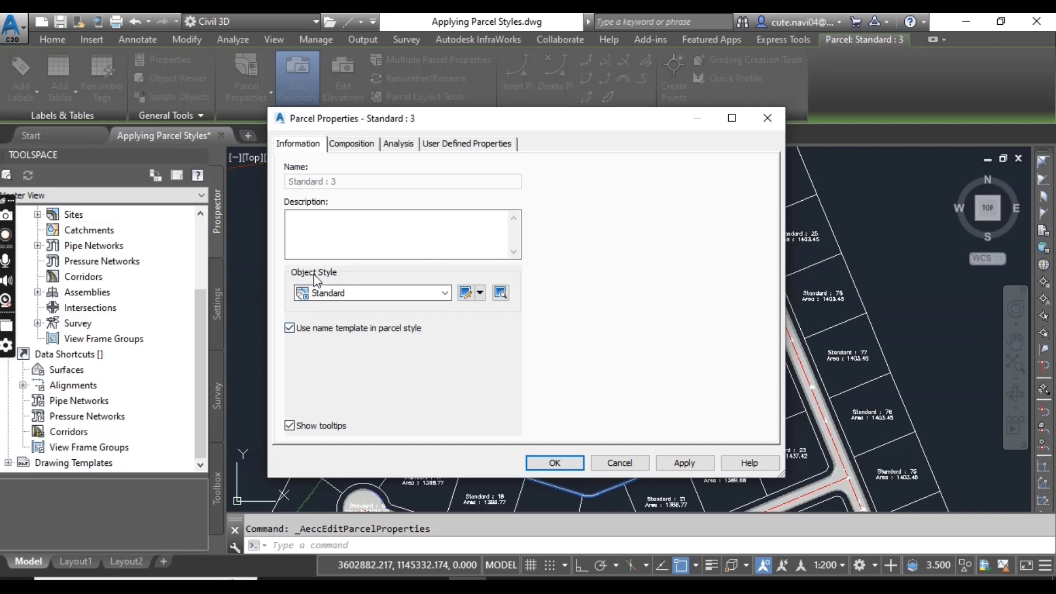
left_click(354, 293)
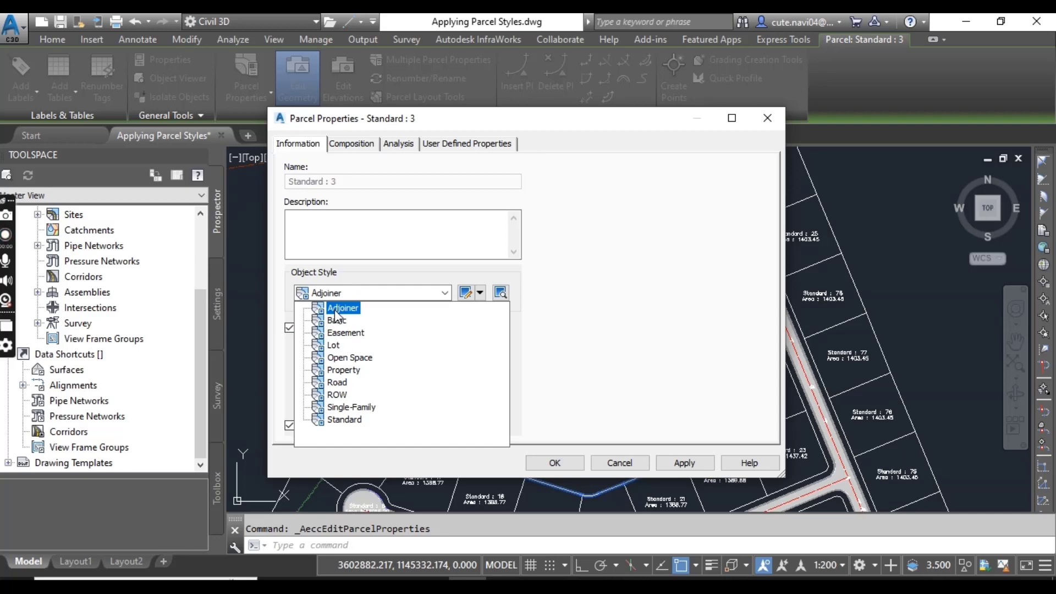
left_click(344, 311)
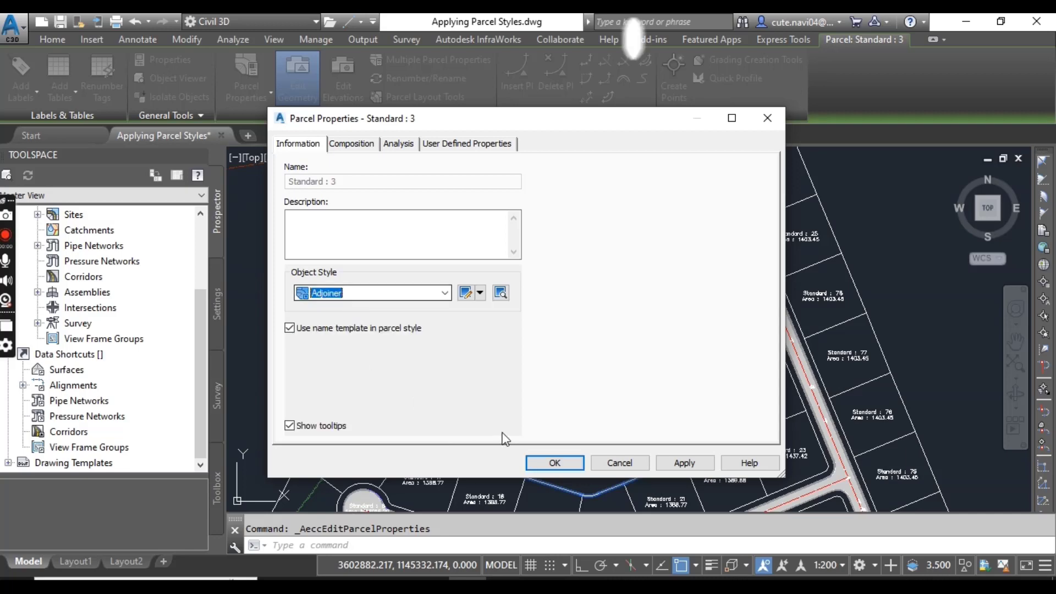
left_click(556, 460)
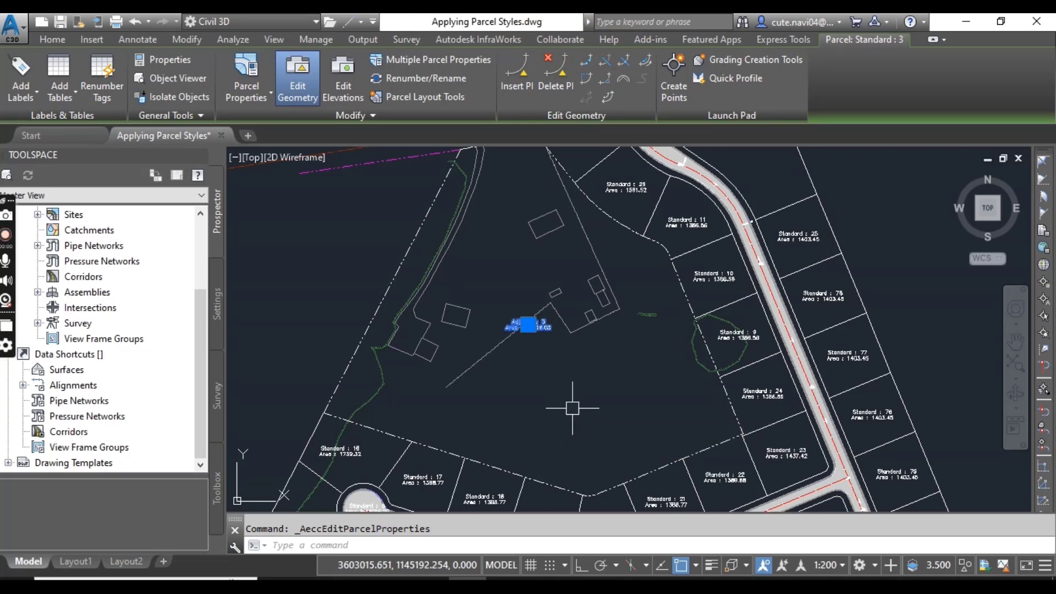
Inspect the boundary linetype and area label of the restyled large parcel.
middle_click_drag(570, 413, 571, 366)
mouse_move(570, 365)
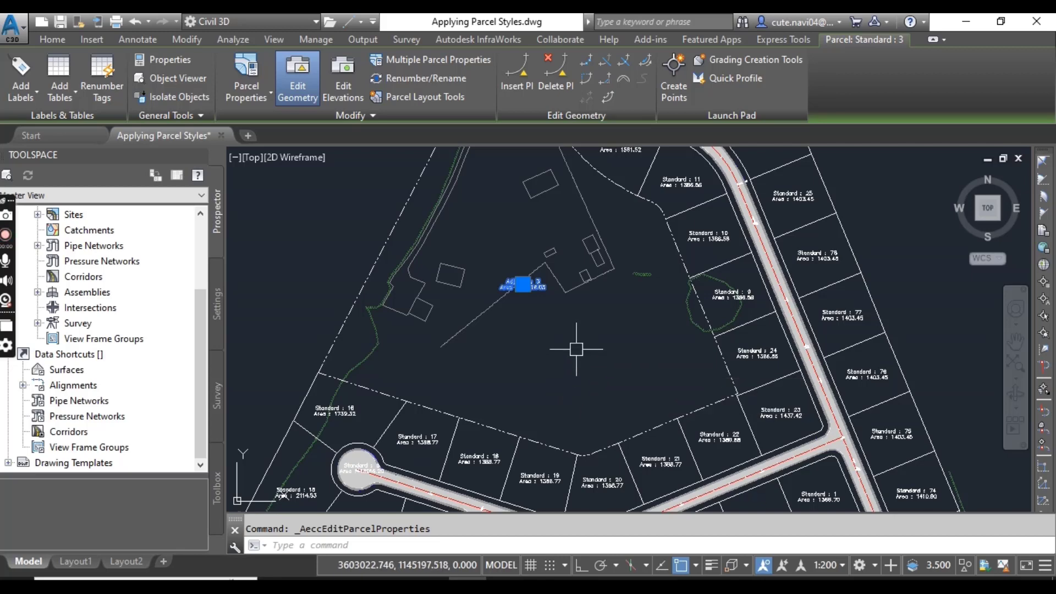
scroll(550, 330, "up", 5)
middle_click_drag(495, 294, 518, 380)
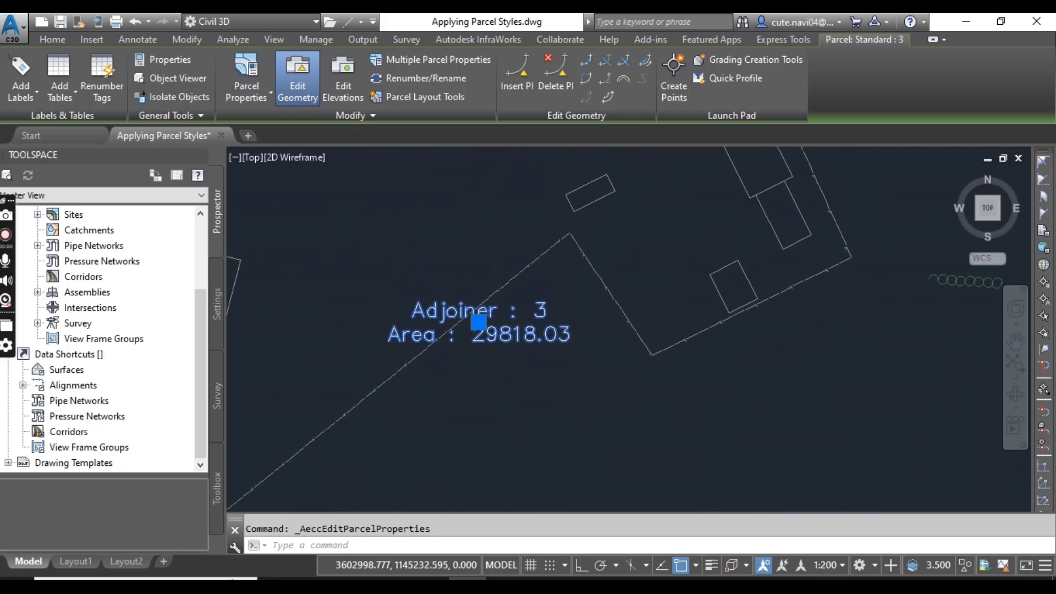
scroll(450, 296, "up", 2)
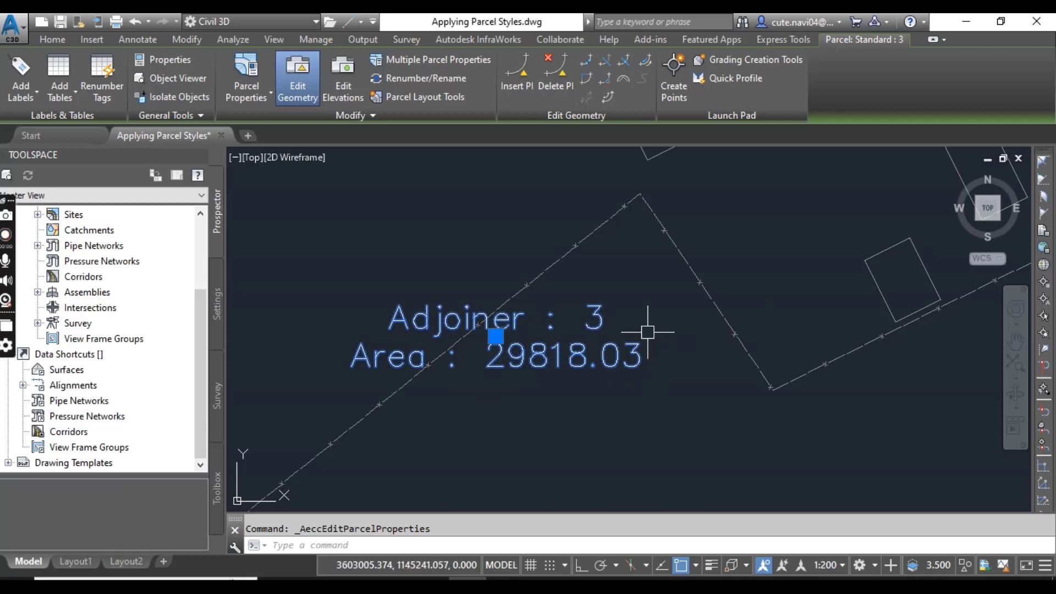
scroll(660, 336, "down", 5)
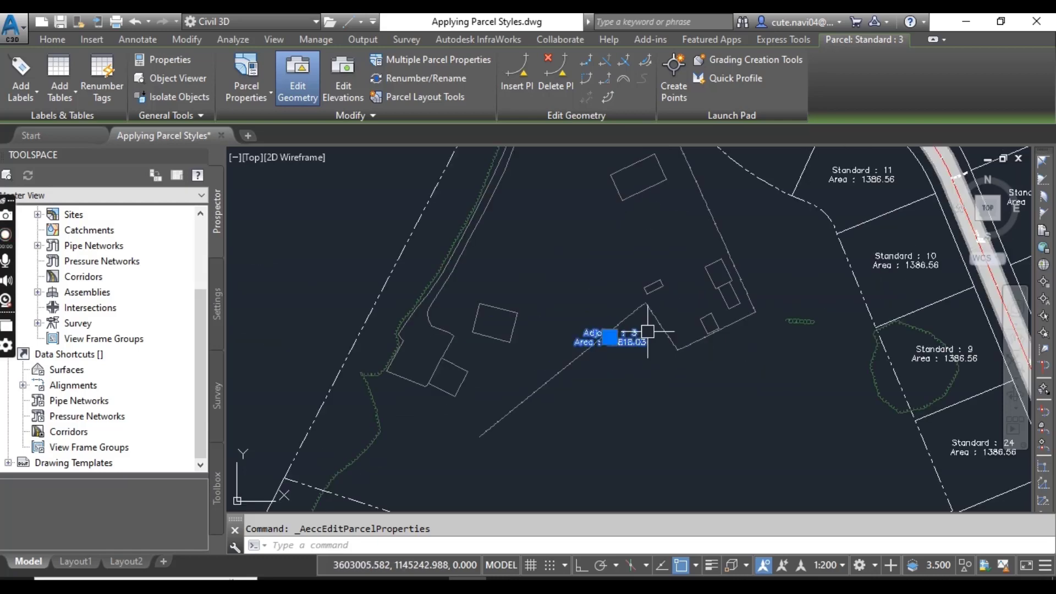
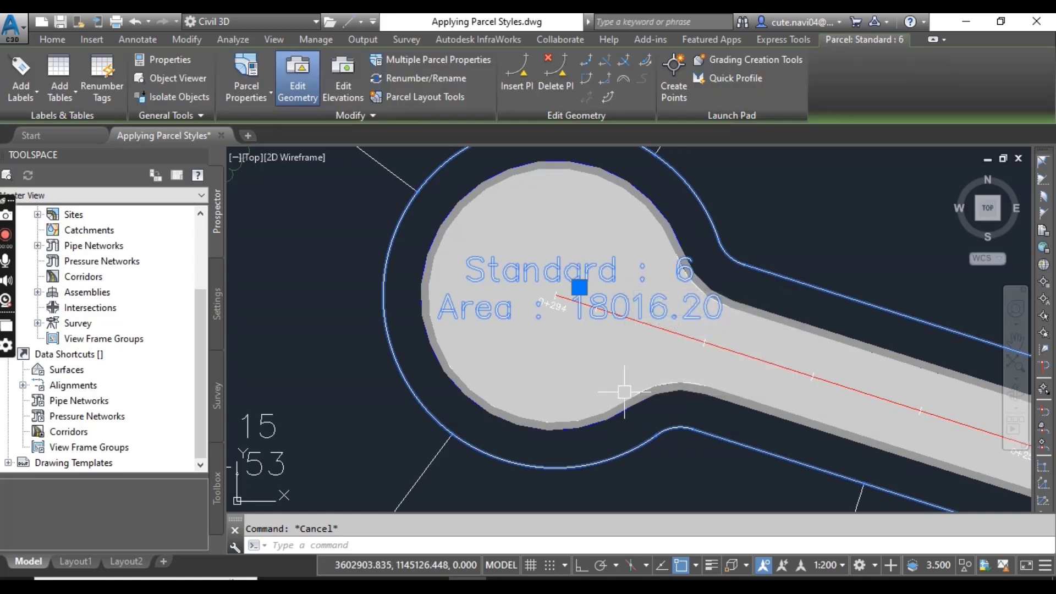
Examine the outline of the road parcel Standard : 6 around the cul-de-sac and along the adjoining lots.
middle_click_drag(562, 365, 520, 357)
scroll(521, 357, "down", 2)
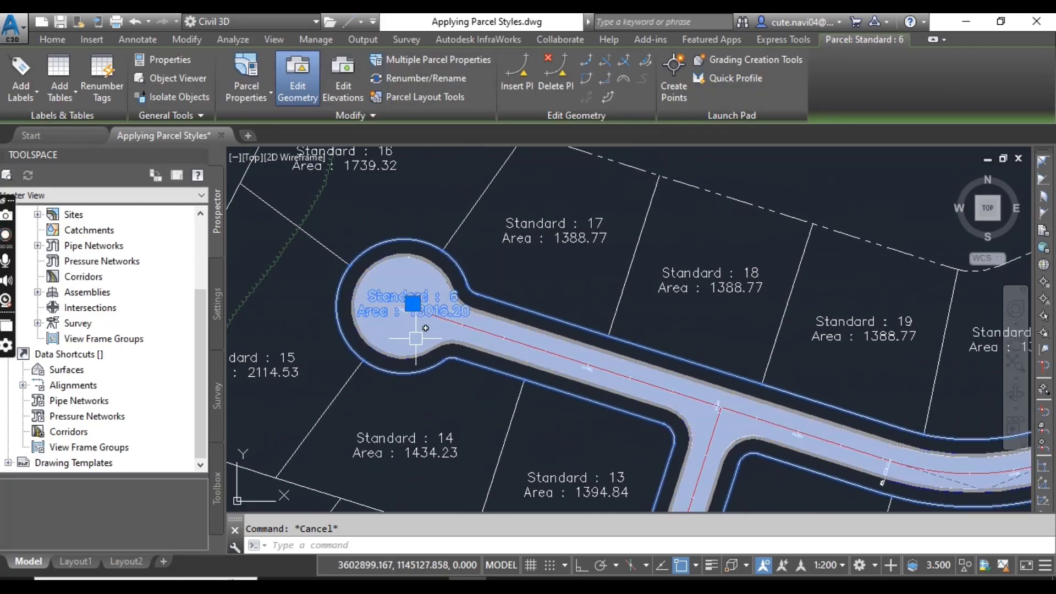
scroll(583, 339, "down", 3)
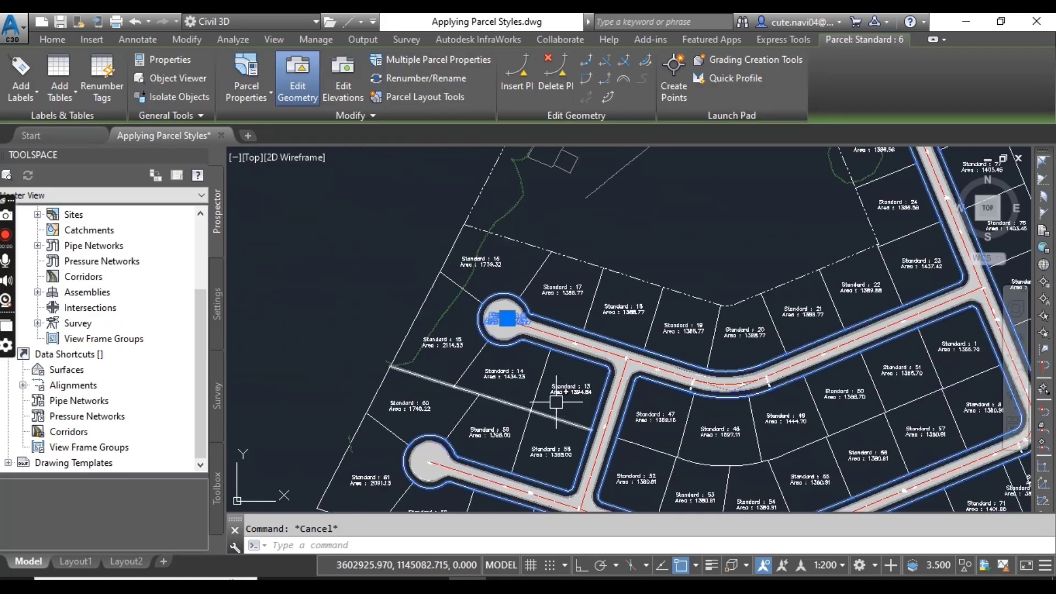
scroll(497, 314, "up", 3)
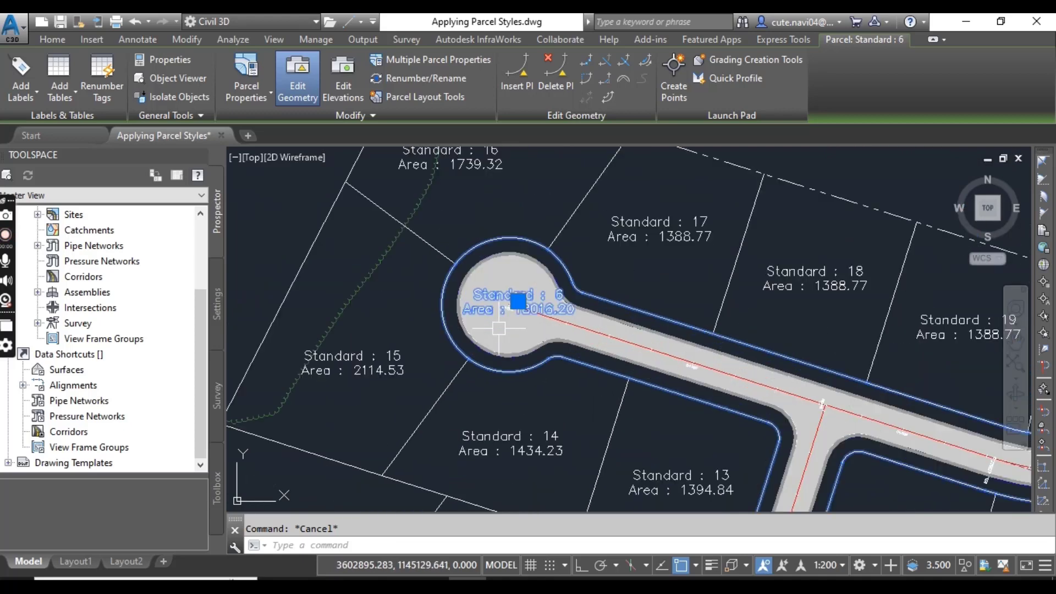
scroll(491, 312, "up", 3)
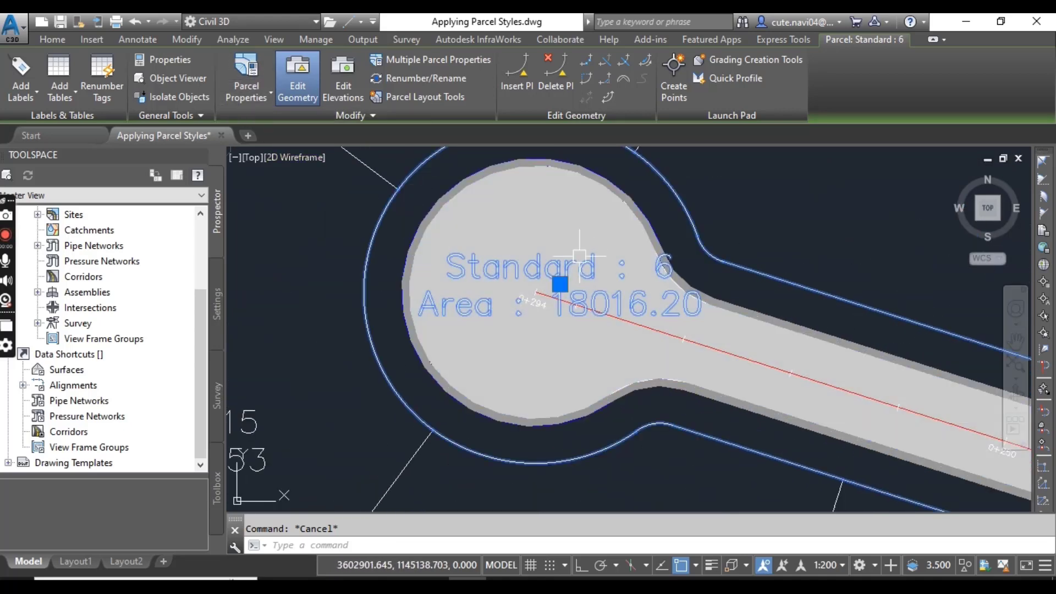
scroll(550, 308, "down", 5)
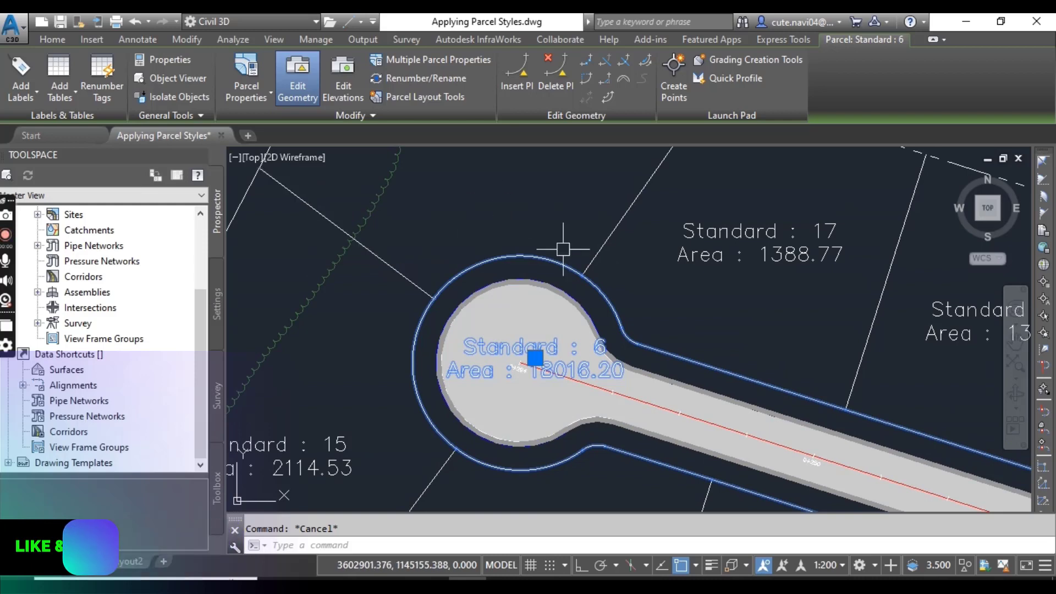
scroll(502, 322, "down", 4)
middle_click_drag(503, 321, 500, 367)
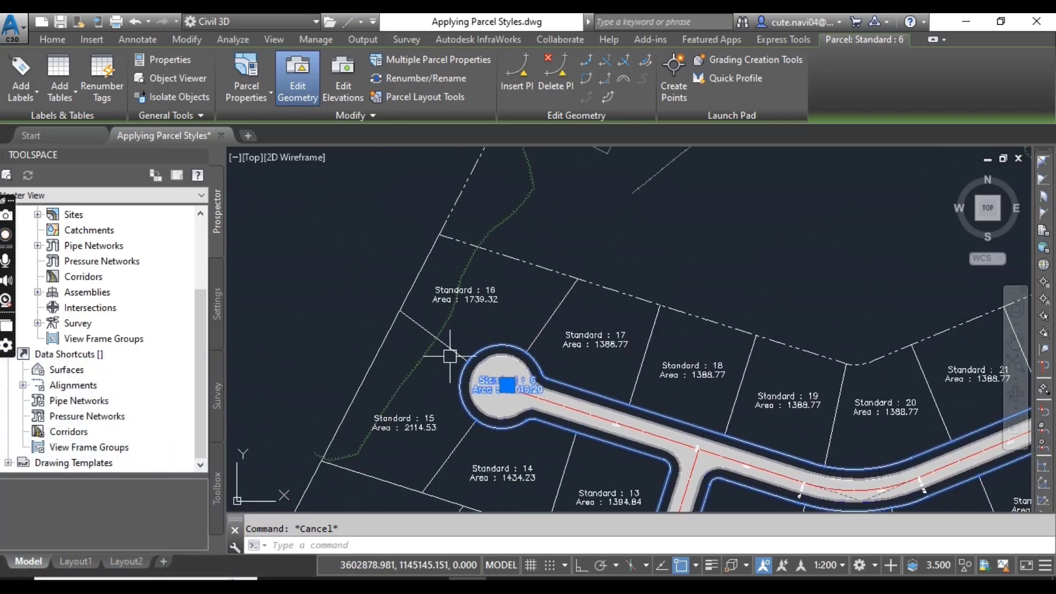
Set the style of the selected road parcel Standard : 6 to ROW in its object properties.
right_click(343, 245)
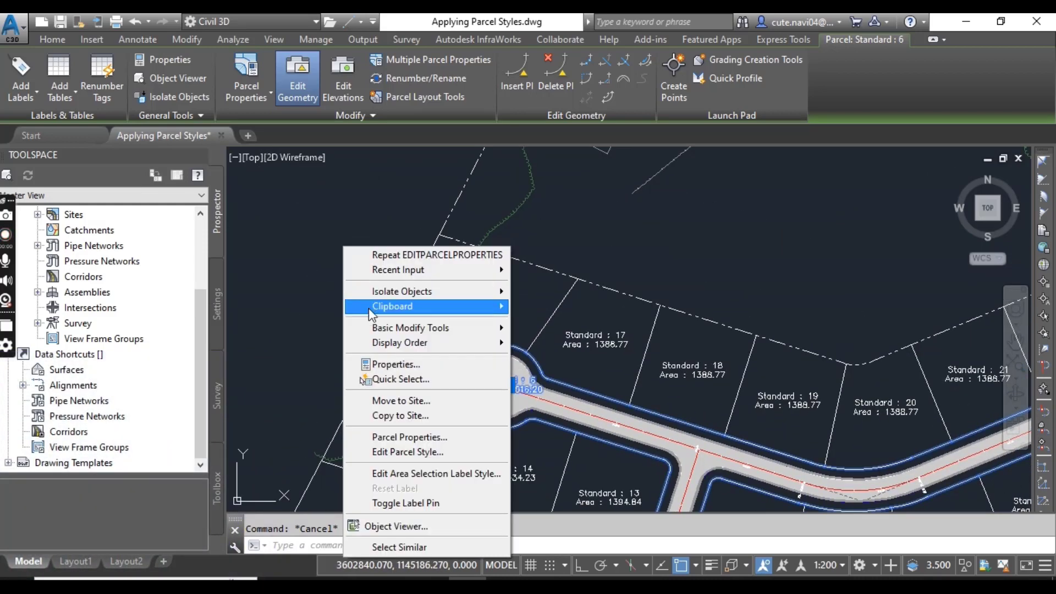
left_click(397, 363)
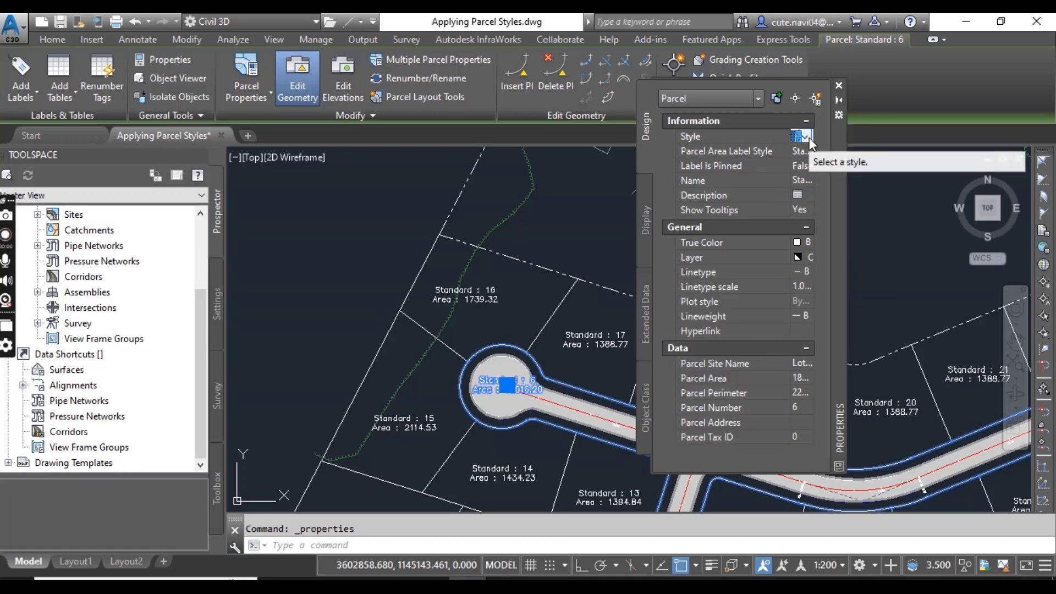
left_click(801, 136)
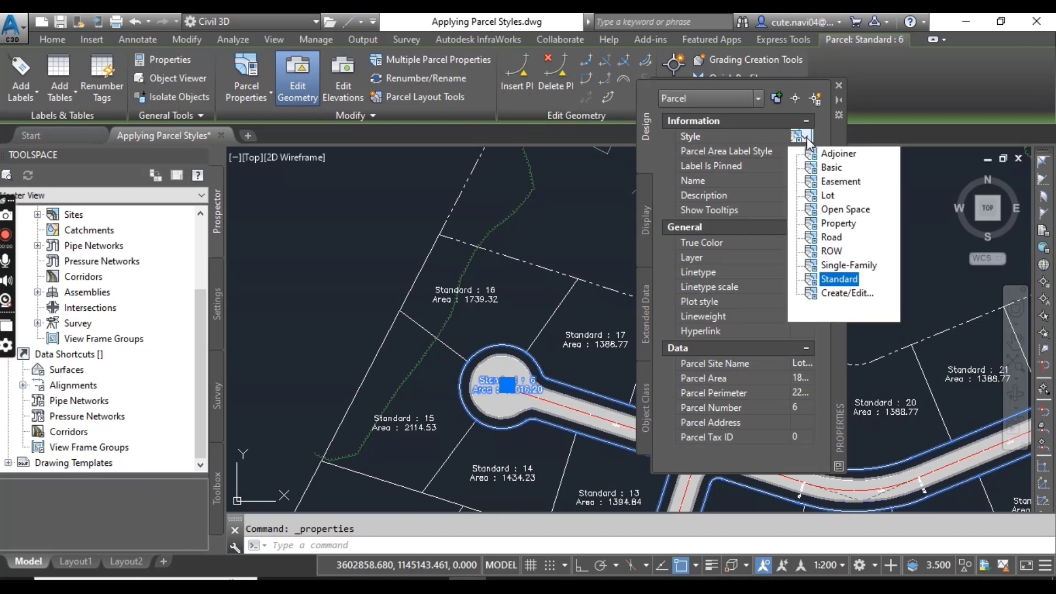
left_click(833, 251)
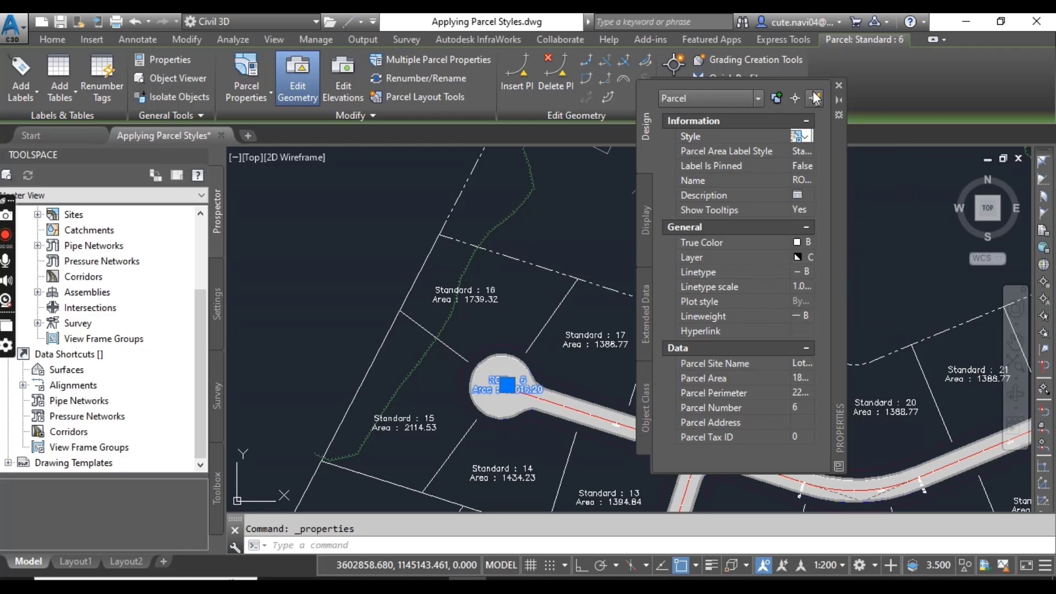
left_click(838, 85)
scroll(639, 300, "down", 4)
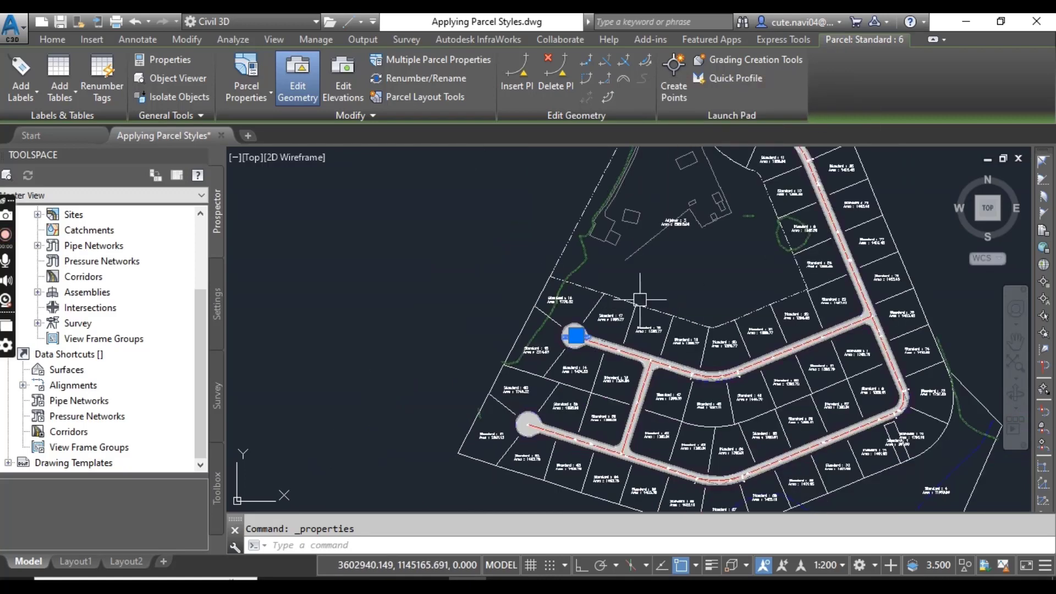
middle_click_drag(640, 300, 592, 248)
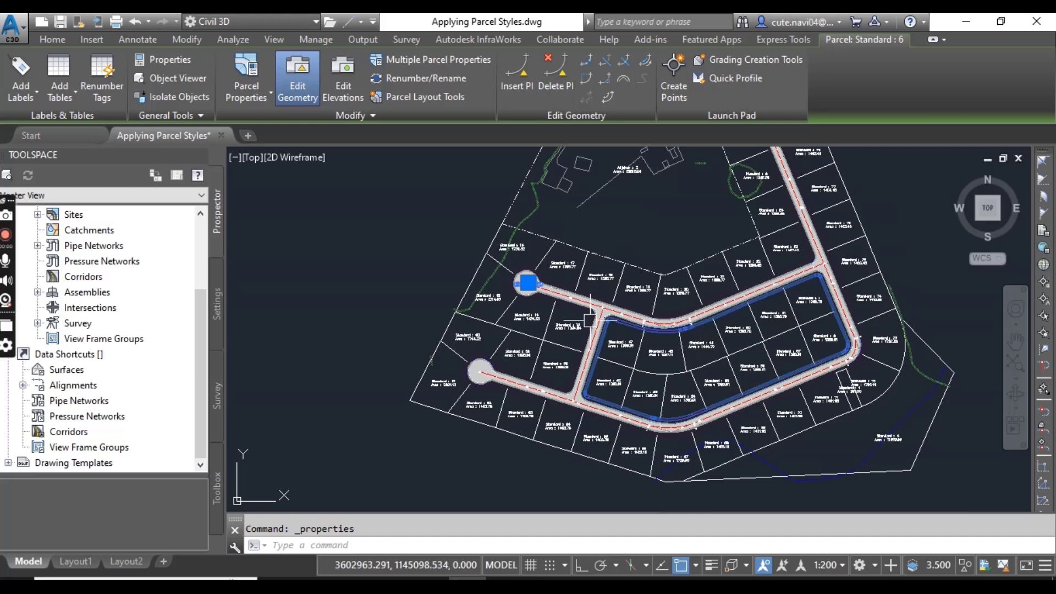
Inspect the area label and outline of the restyled road parcel at the upper cul-de-sac, ending with the parcel deselected.
scroll(528, 291, "up", 5)
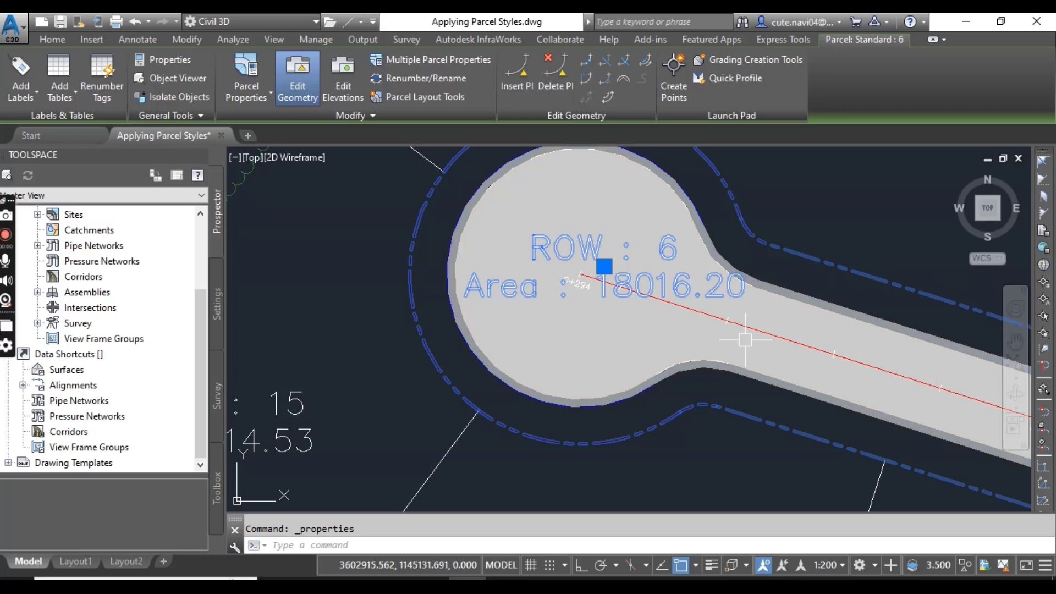
mouse_move(644, 240)
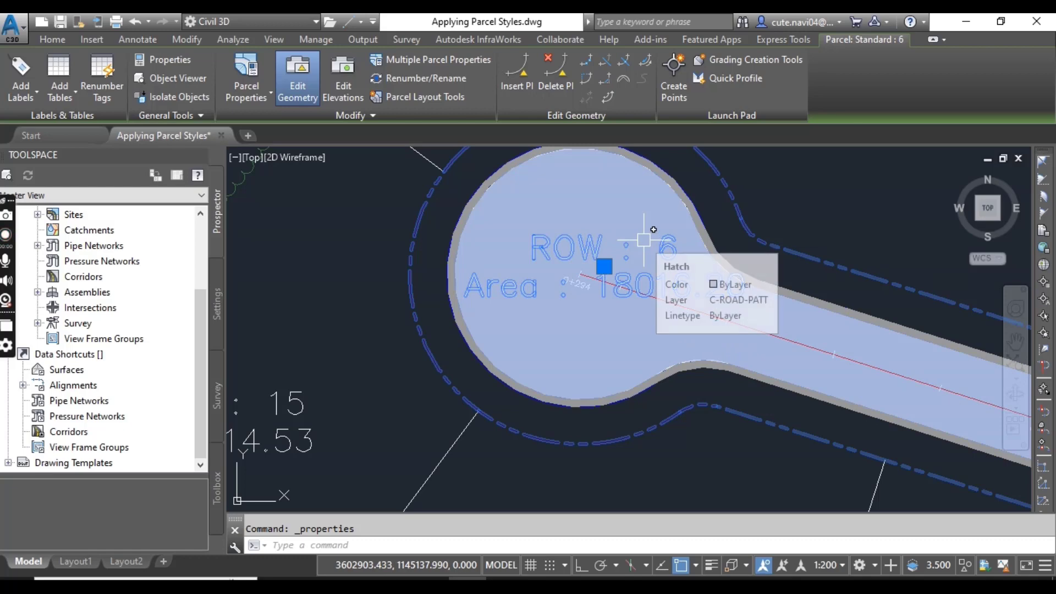
key("Escape")
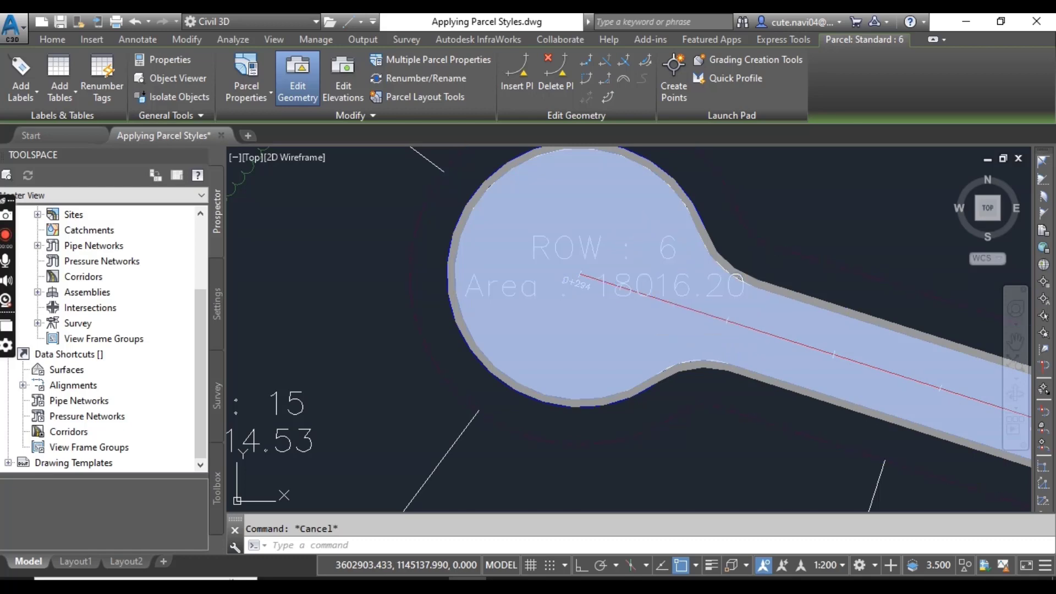
scroll(596, 315, "down", 3)
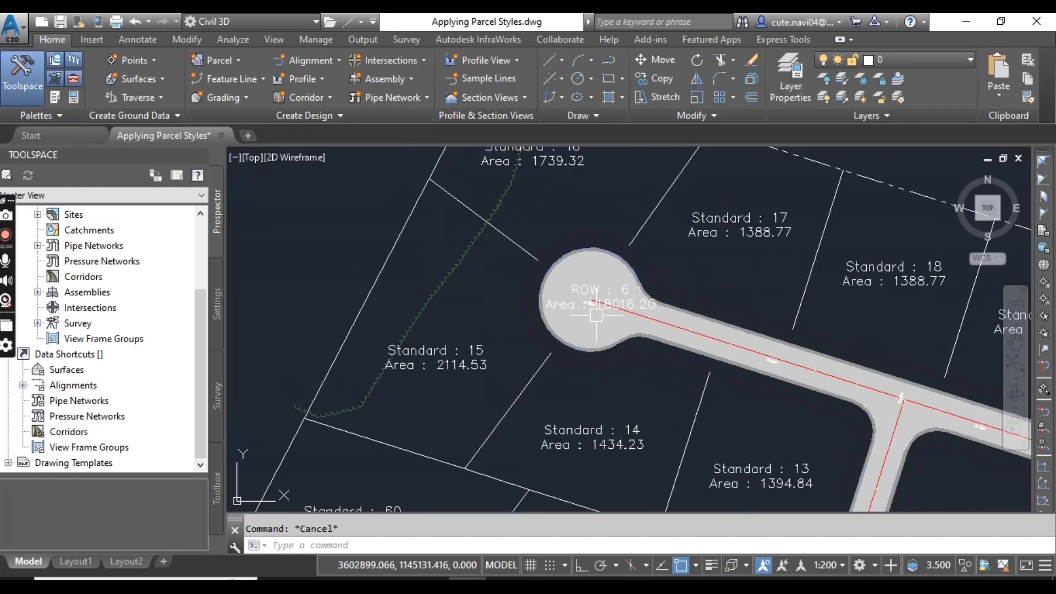
Set the style of the parcels Standard : 7 and Standard : 4, at the northeast and southeast ends of the subdivision, to Open Space.
scroll(667, 306, "down", 3)
mouse_move(632, 308)
middle_mouse_down()
mouse_move(385, 385)
mouse_move(596, 419)
mouse_move(561, 512)
middle_mouse_up()
left_click(615, 216)
scroll(654, 286, "down", 8)
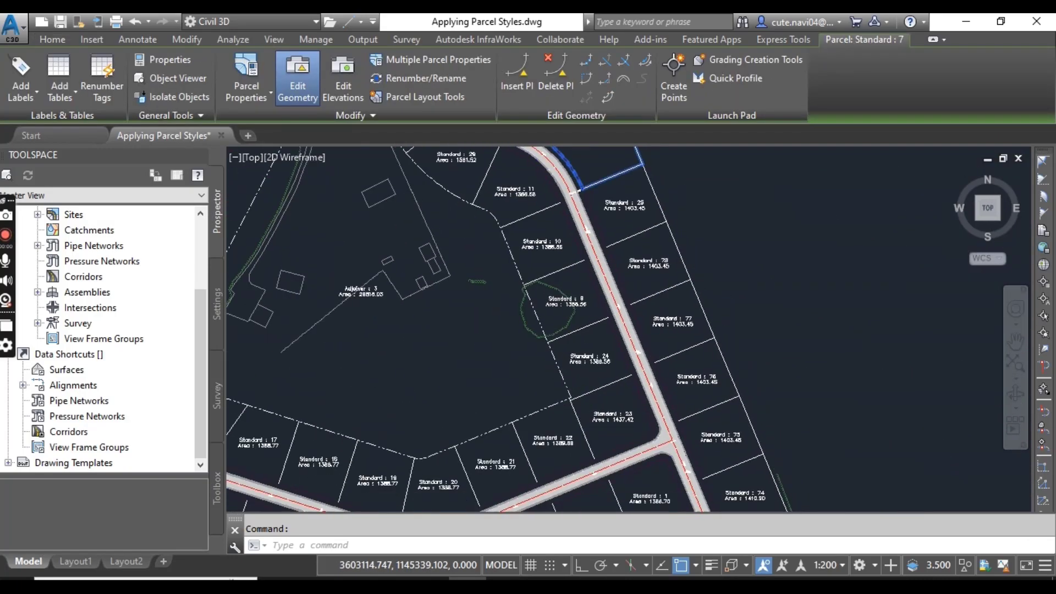
scroll(708, 461, "up", 10)
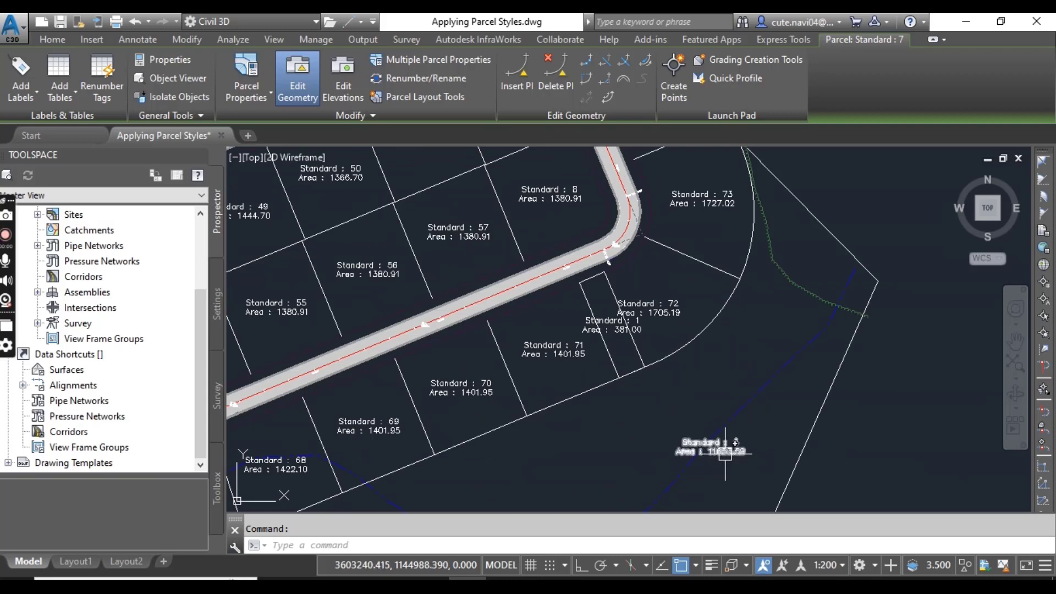
left_click(709, 449)
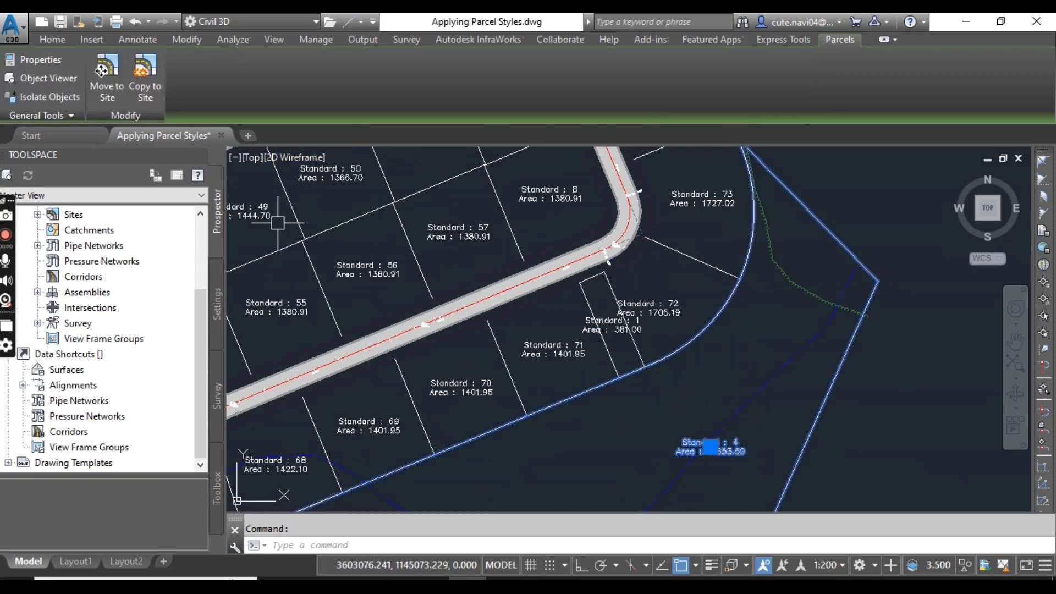
left_click(42, 60)
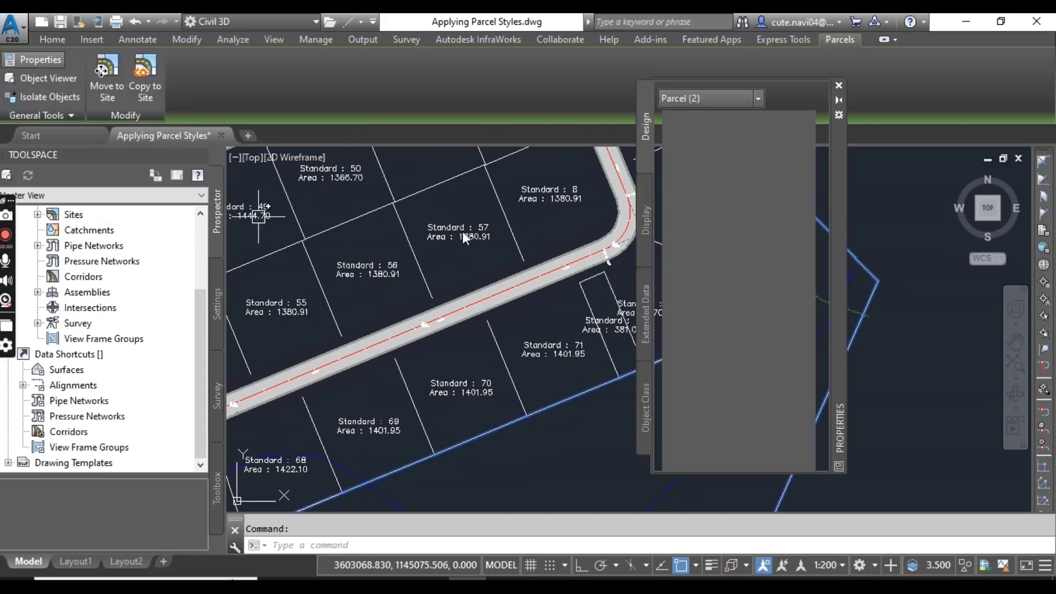
left_click(807, 140)
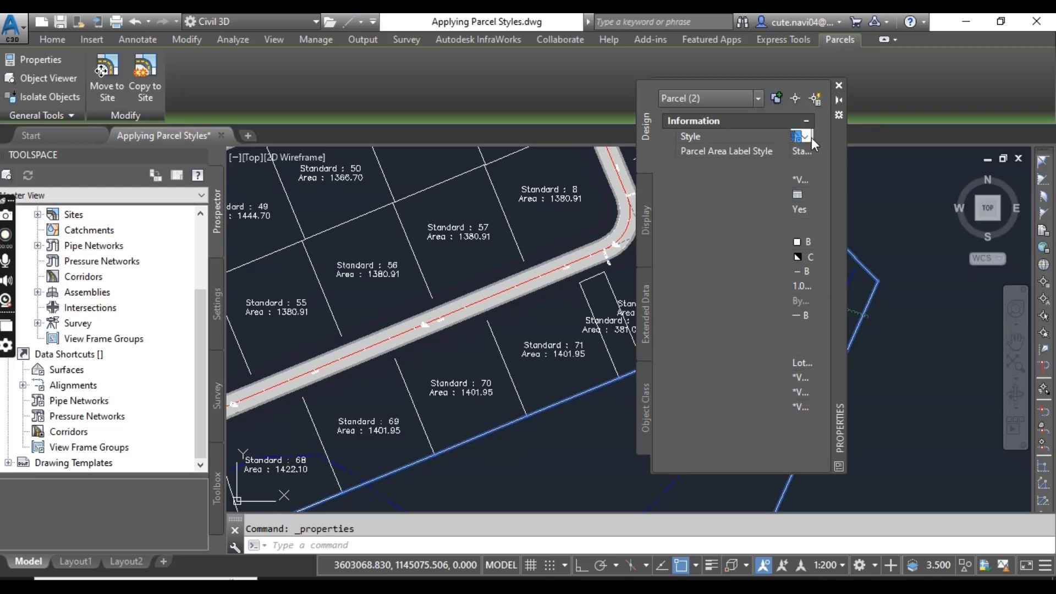
left_click(808, 137)
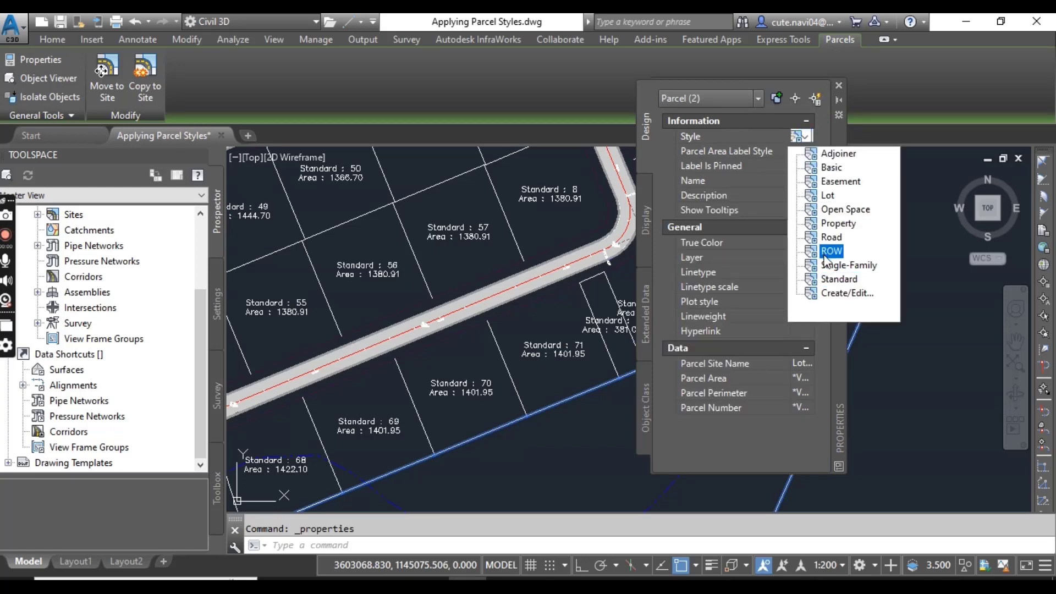
left_click(845, 210)
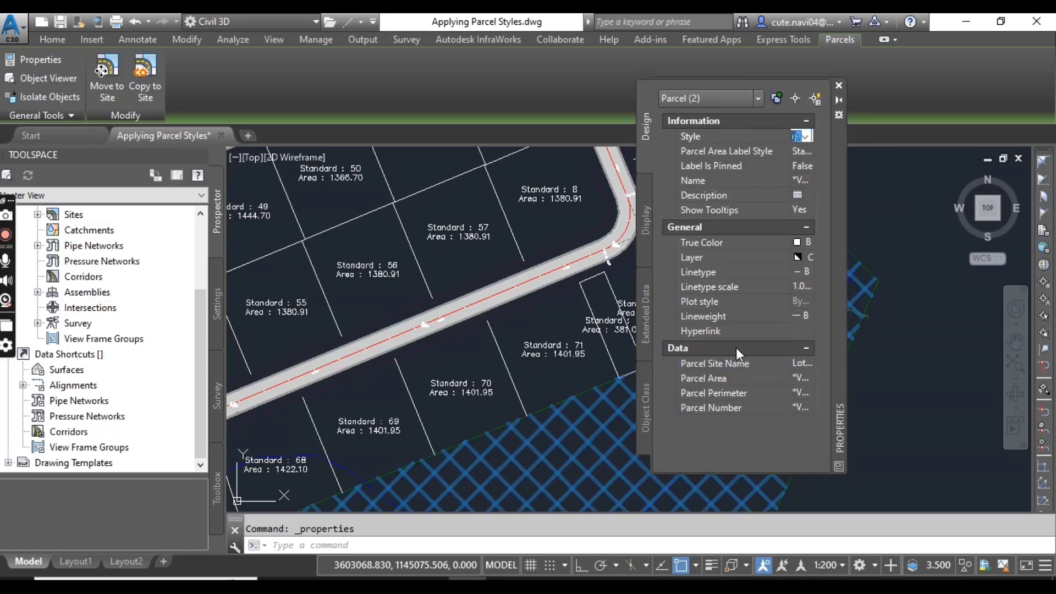
left_click(839, 86)
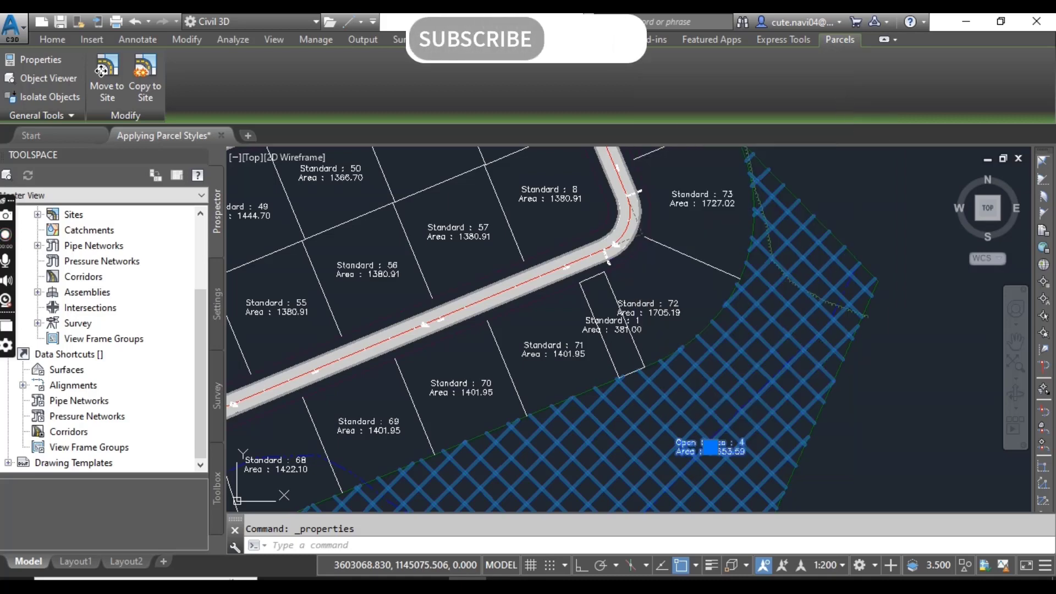
scroll(714, 413, "down", 5)
scroll(715, 412, "down", 2)
key("Escape")
Review the parcel styles applied so far to the open spaces, the adjoiner parcel and the road parcel across the subdivision.
scroll(540, 232, "up", 5)
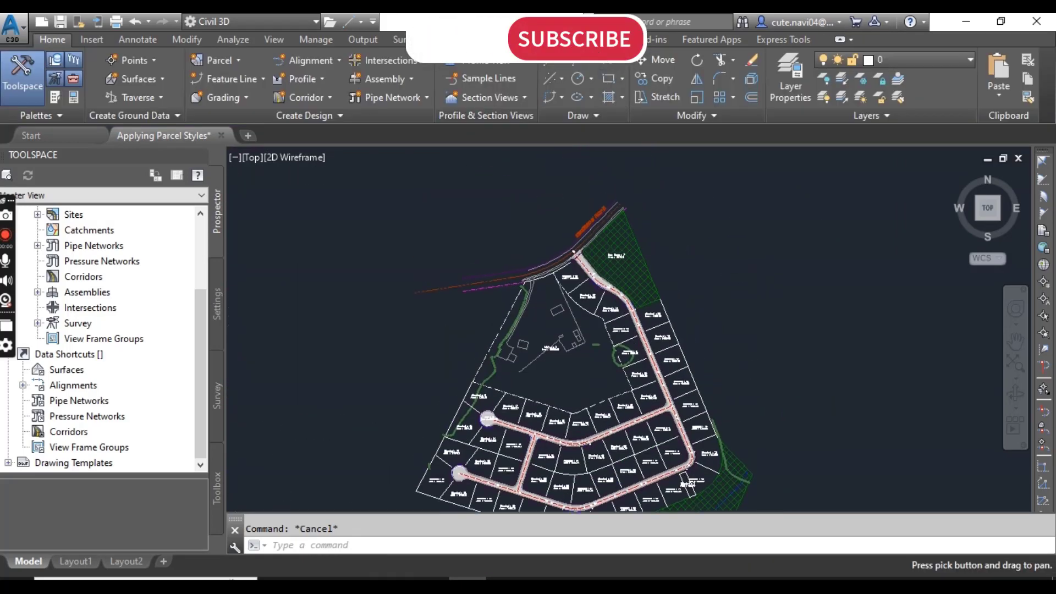
scroll(672, 264, "up", 3)
scroll(672, 264, "down", 3)
middle_click_drag(738, 306, 720, 214)
scroll(720, 213, "down", 3)
scroll(754, 414, "up", 3)
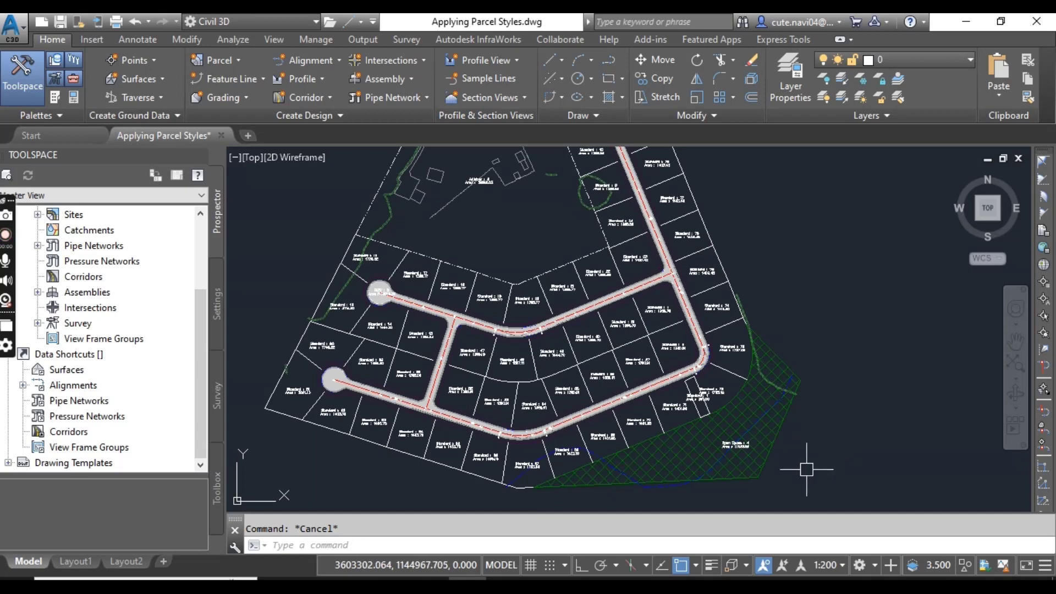
scroll(806, 469, "down", 2)
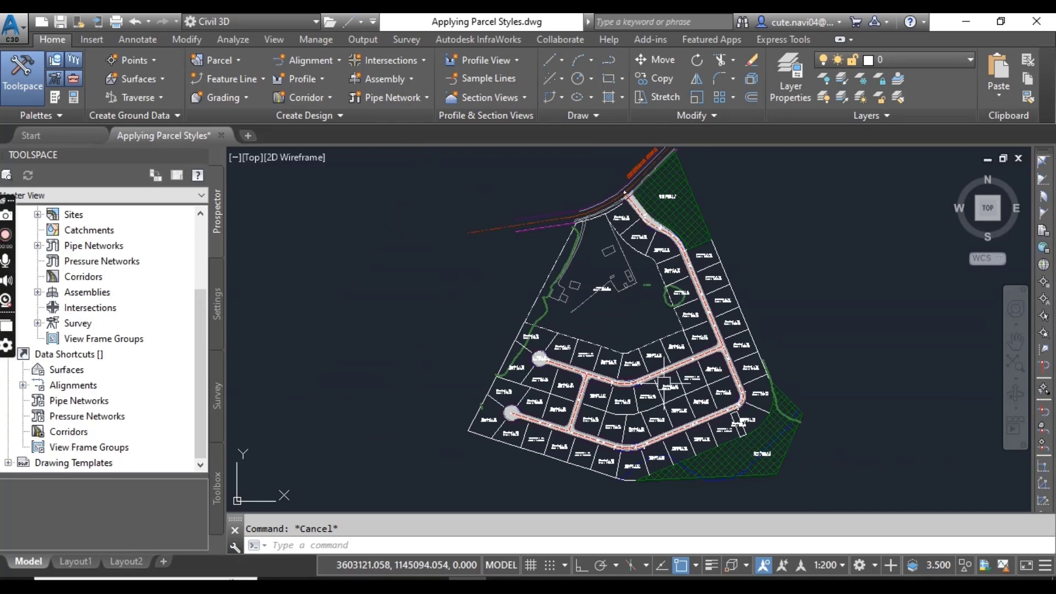
scroll(622, 314, "up", 2)
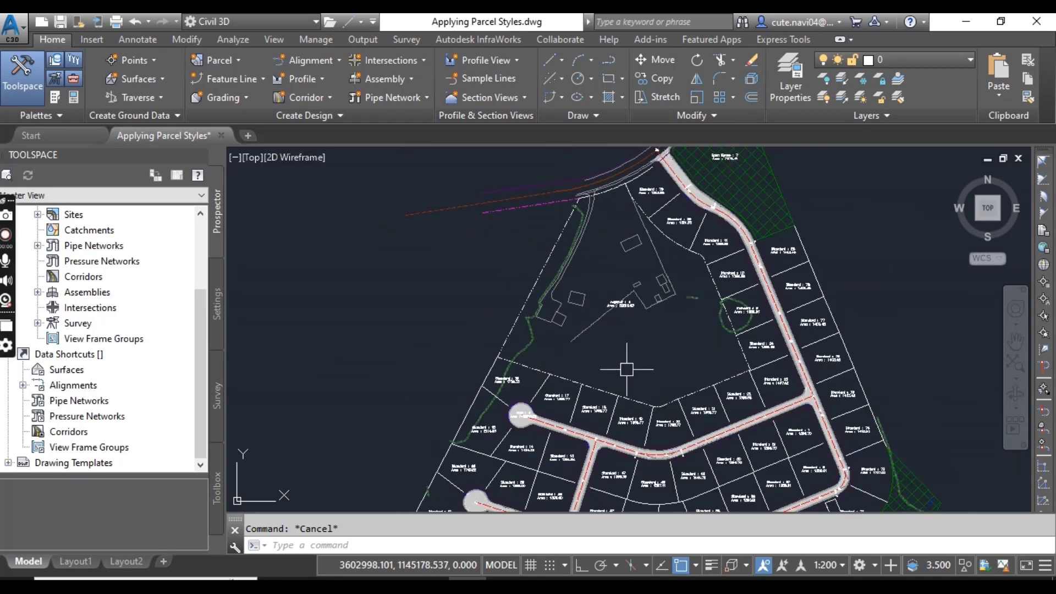
middle_click_drag(626, 369, 648, 267)
scroll(550, 302, "up", 4)
scroll(566, 301, "down", 1)
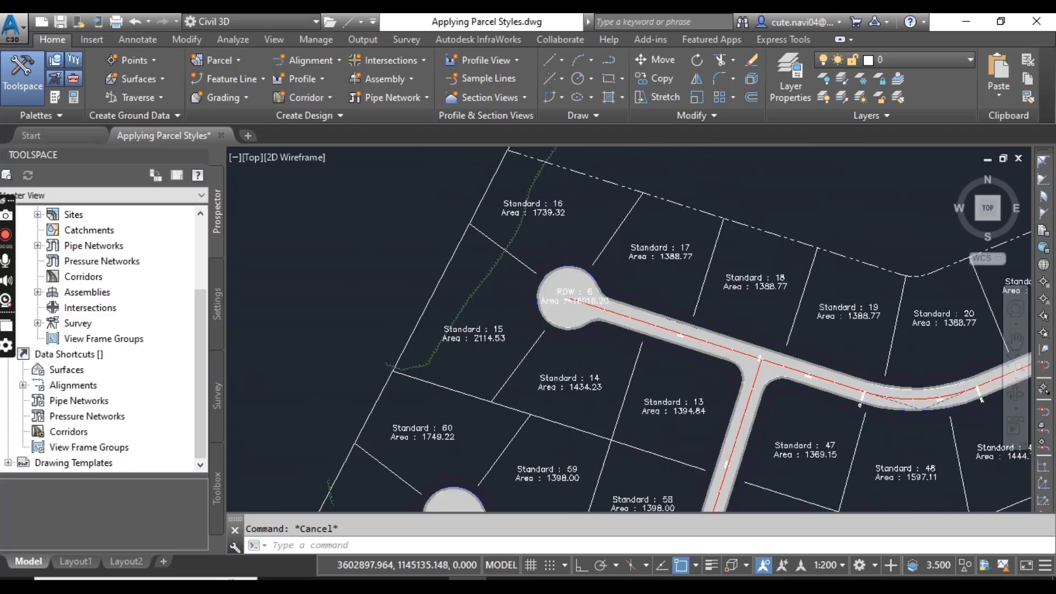
scroll(569, 301, "down", 5)
middle_click_drag(825, 385, 689, 374)
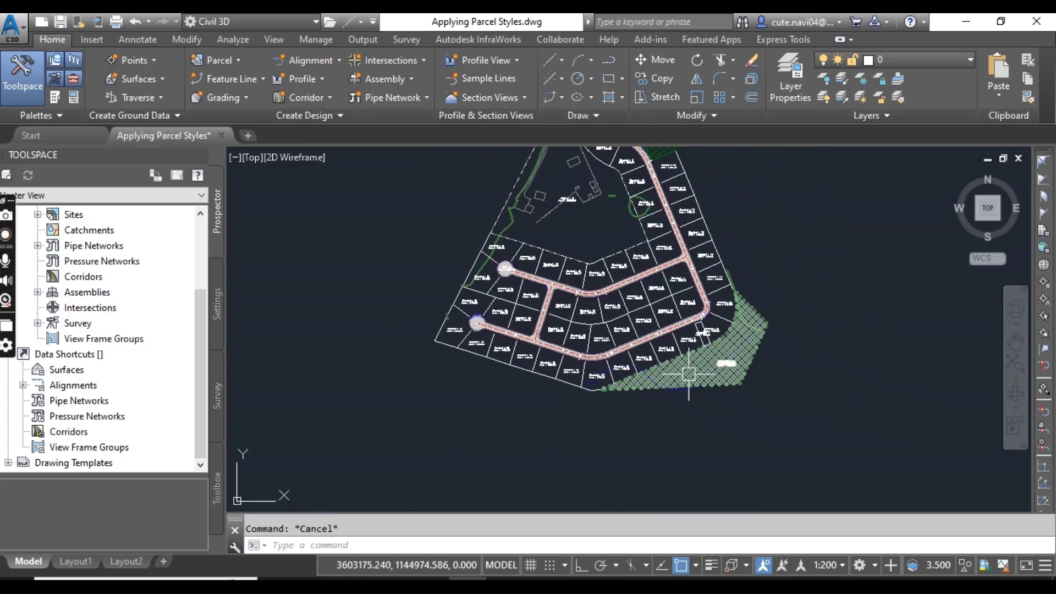
Change the object style of the narrow parcel Standard : 1 between lots 71 and 72 to Easement in its parcel properties.
scroll(689, 374, "up", 4)
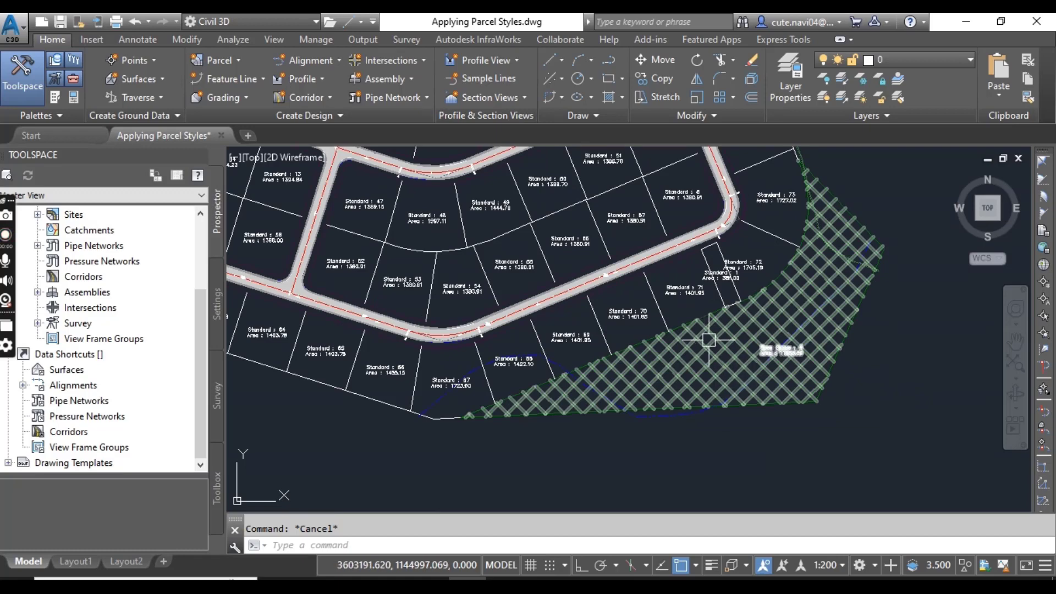
scroll(718, 270, "up", 5)
middle_click_drag(715, 338, 608, 451)
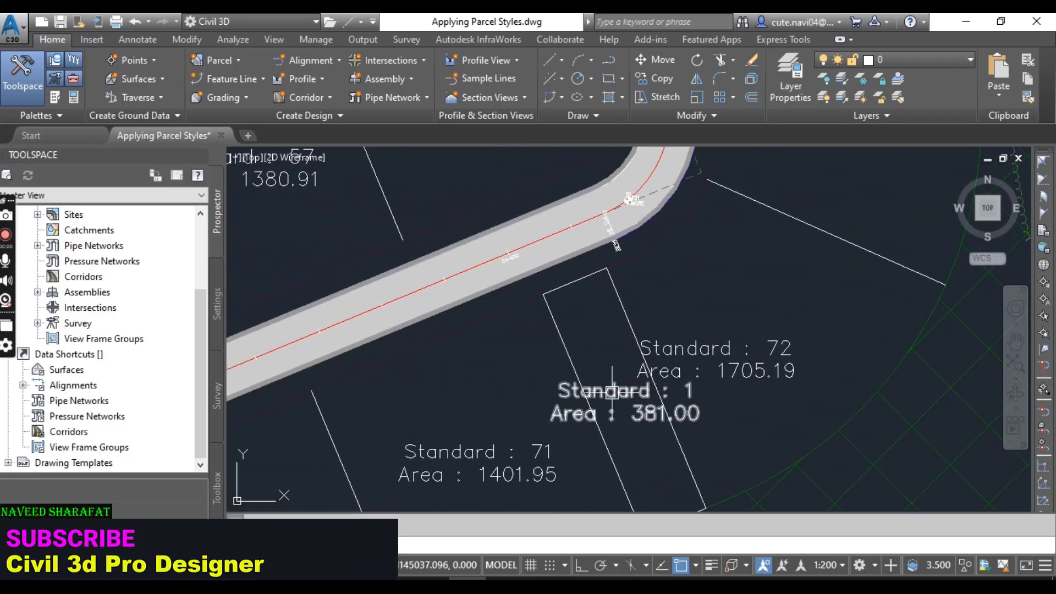
scroll(589, 385, "down", 2)
scroll(602, 358, "up", 2)
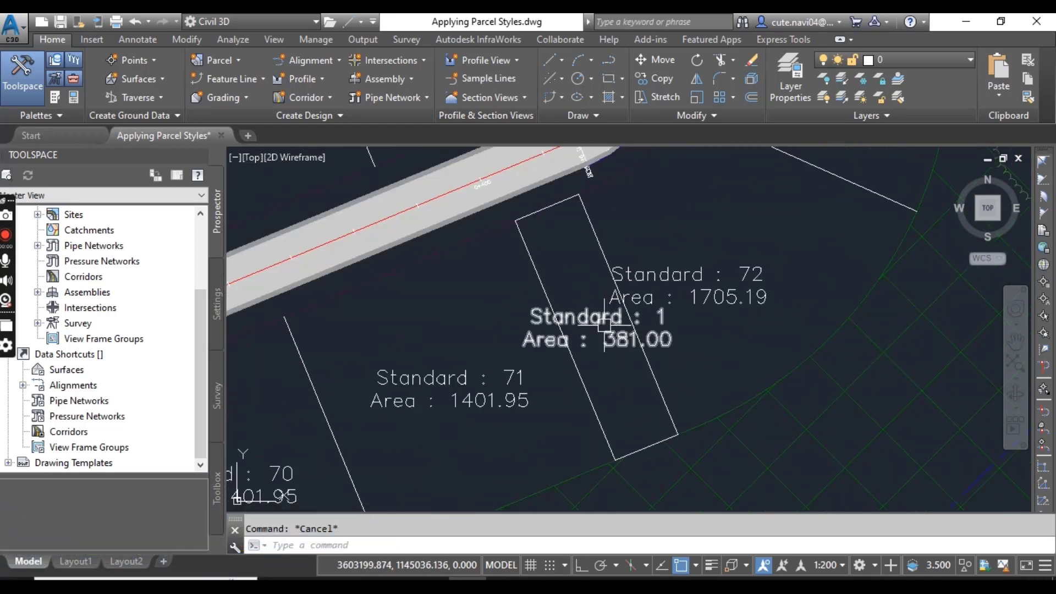
left_click(604, 324)
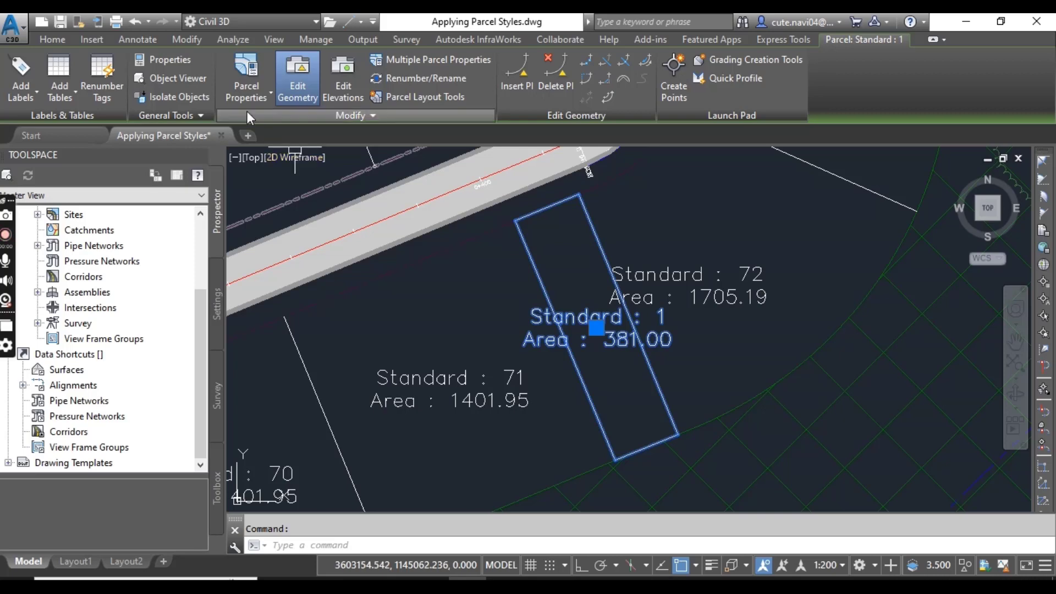
left_click(246, 65)
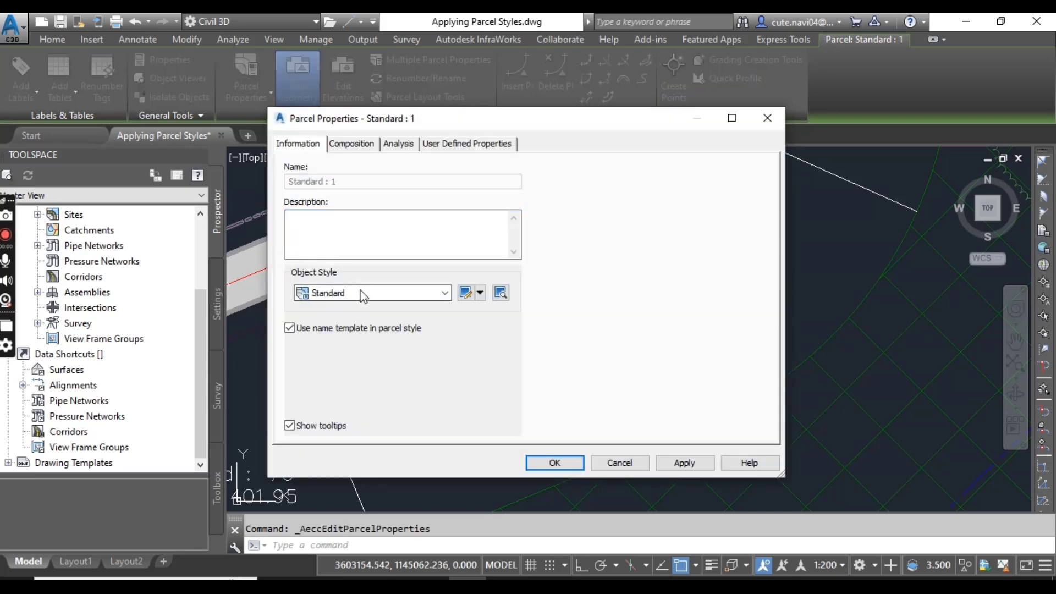
left_click(443, 294)
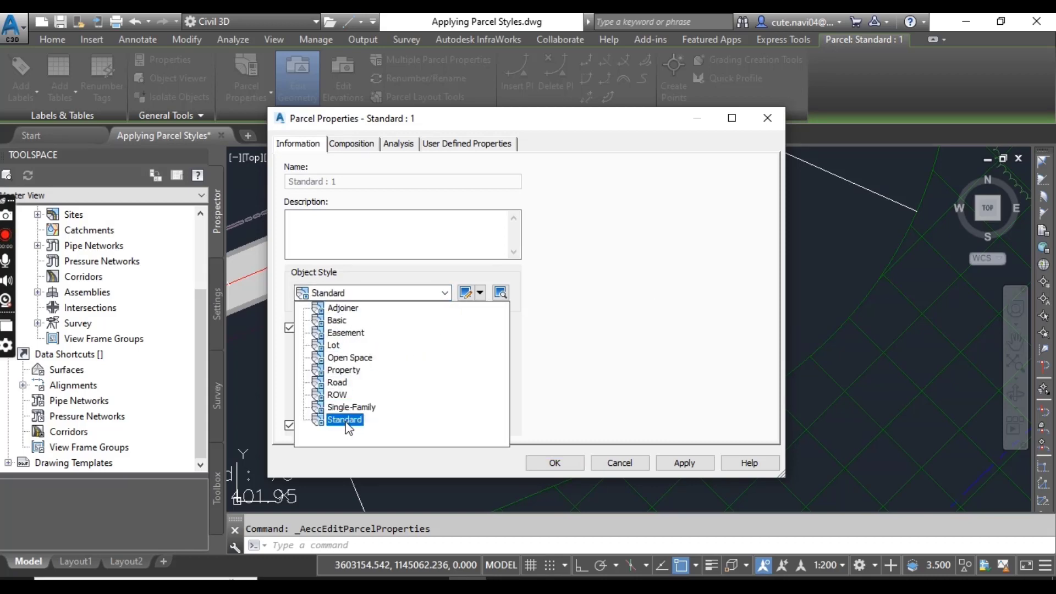
left_click(348, 333)
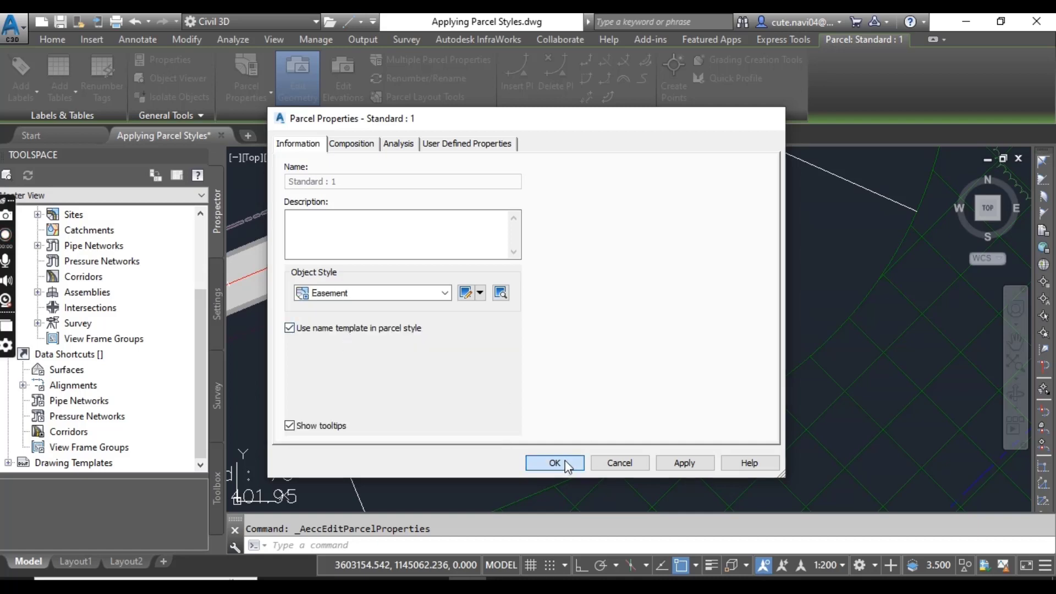
left_click(567, 462)
key("Escape")
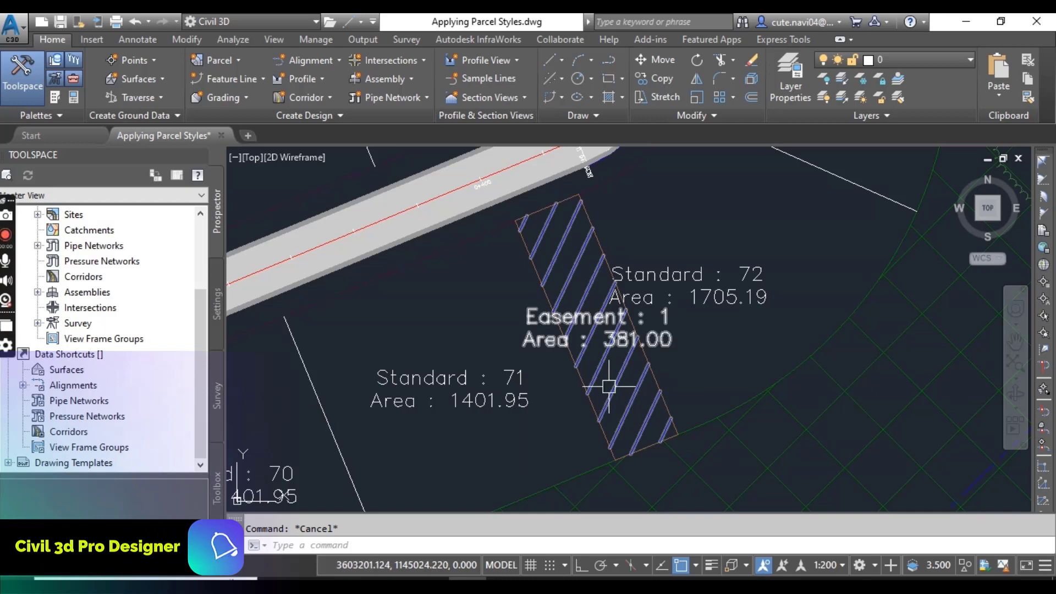
Examine the easement parcel beside the open space and the lots around the road loop that still use the Standard style.
scroll(635, 403, "down", 4)
scroll(665, 334, "down", 5)
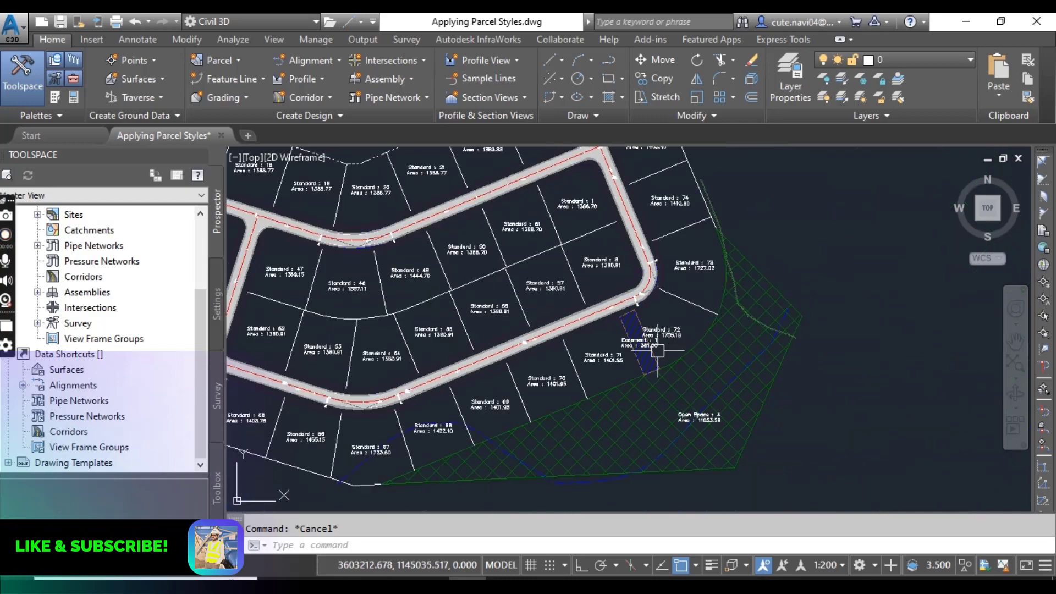
scroll(670, 340, "up", 4)
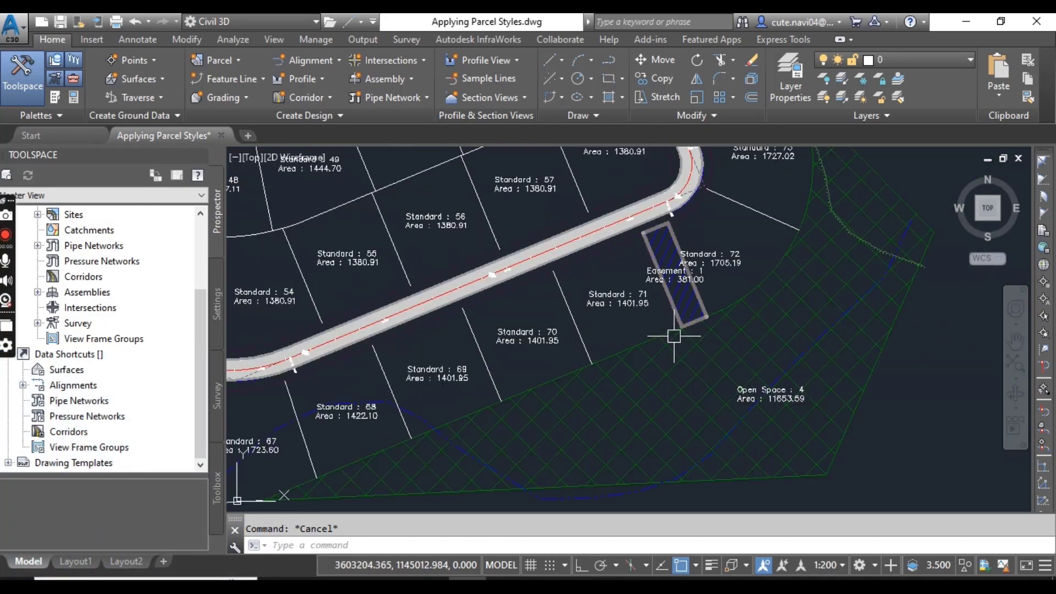
scroll(676, 330, "down", 2)
middle_click_drag(618, 356, 736, 411)
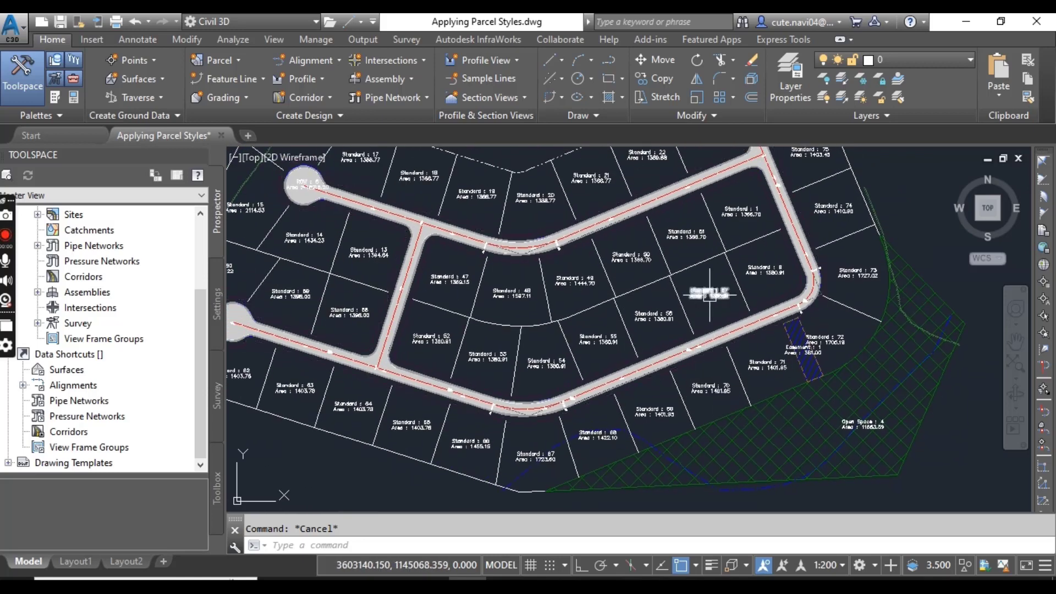
scroll(709, 300, "up", 2)
scroll(655, 279, "down", 4)
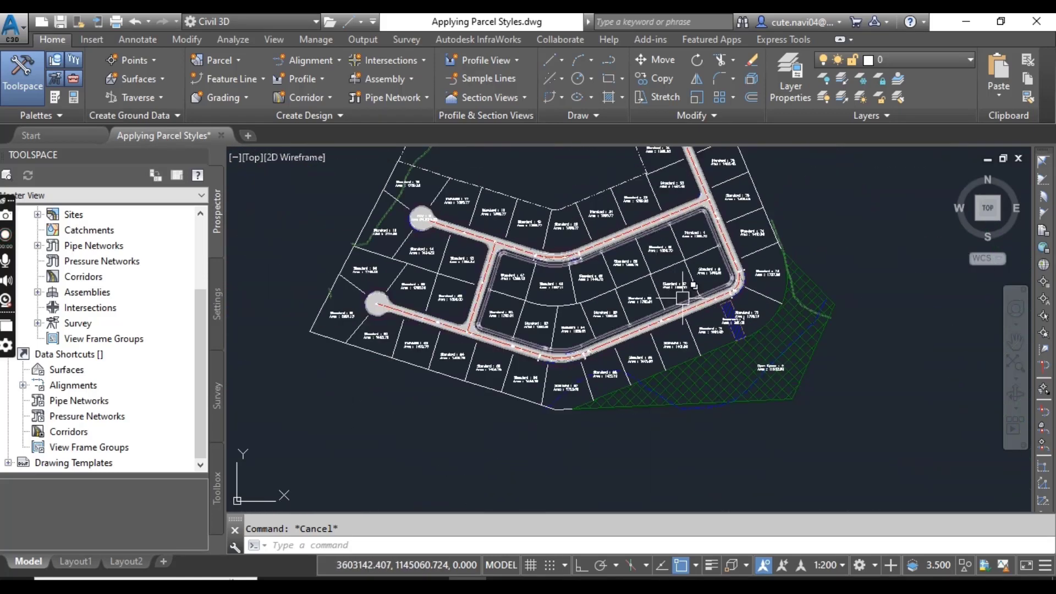
Change the object style of the parcel Standard : 57, inside the road loop, to Lot in its parcel properties.
scroll(655, 279, "up", 3)
scroll(675, 279, "up", 3)
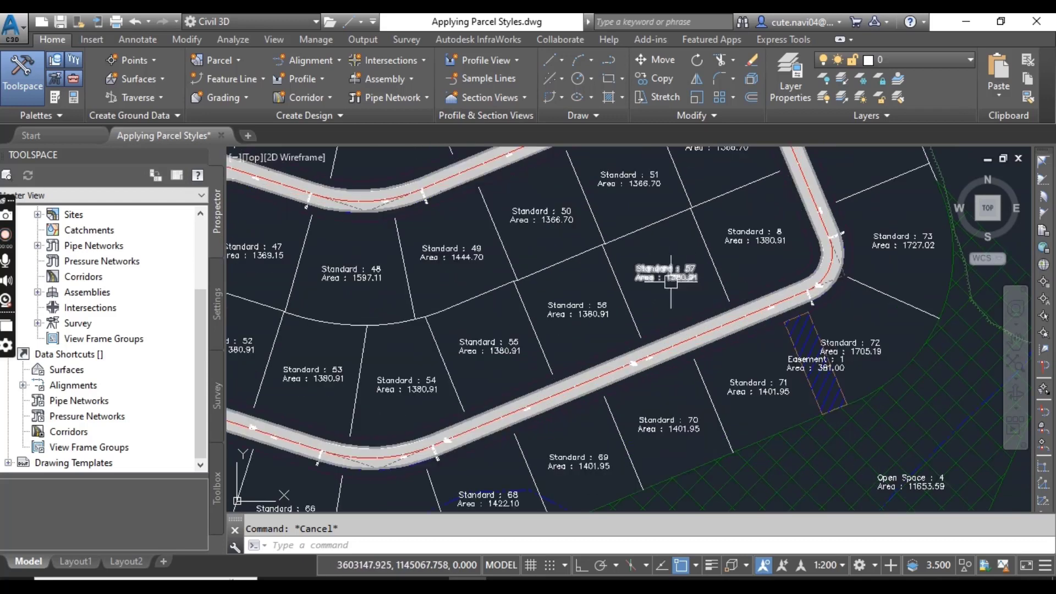
scroll(671, 280, "up", 2)
left_click(683, 278)
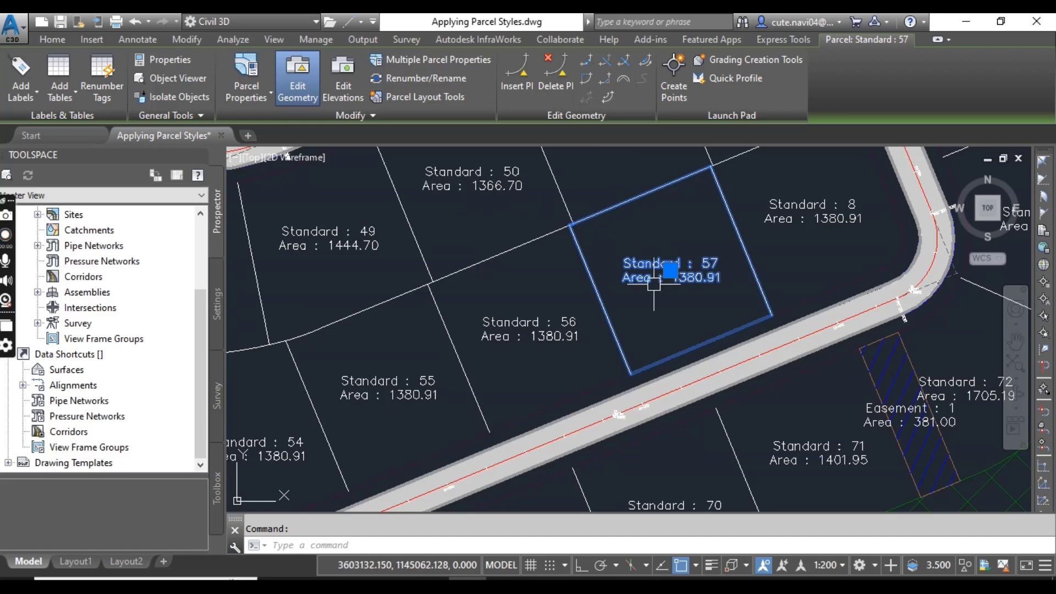
left_click(255, 84)
left_click(283, 125)
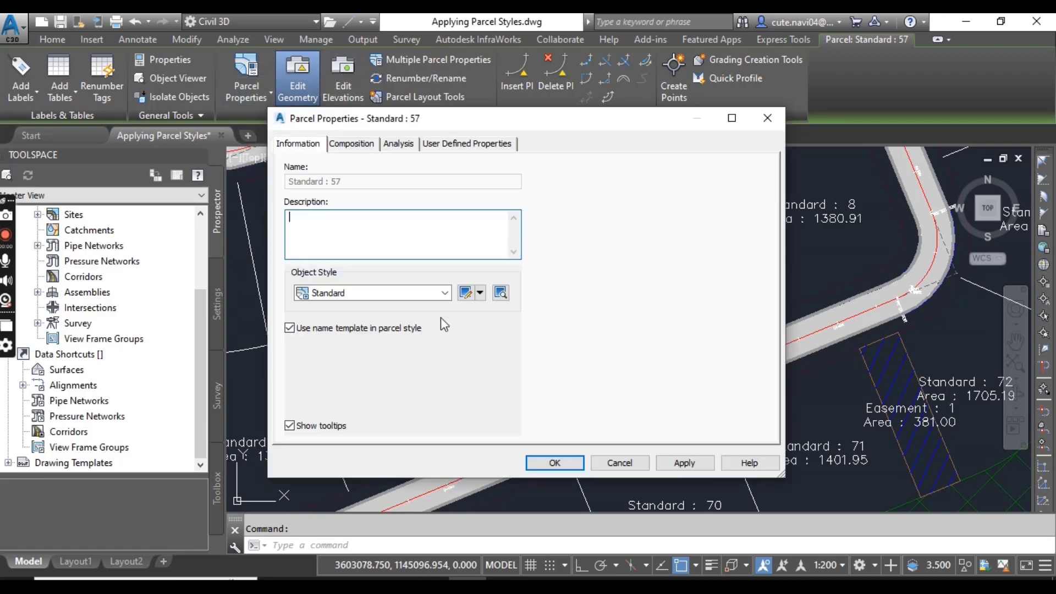
left_click(395, 293)
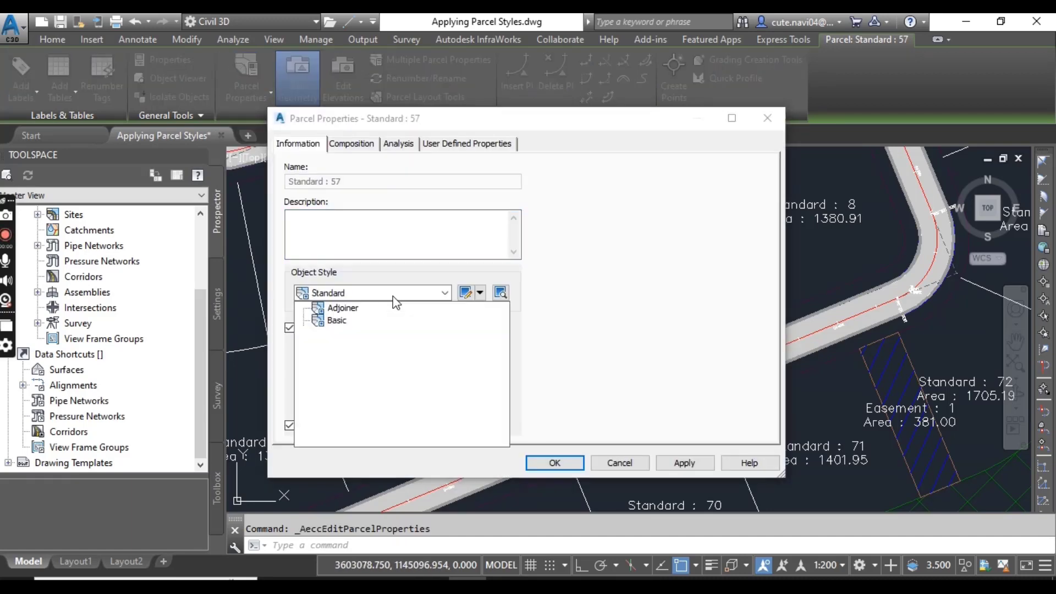
left_click(335, 345)
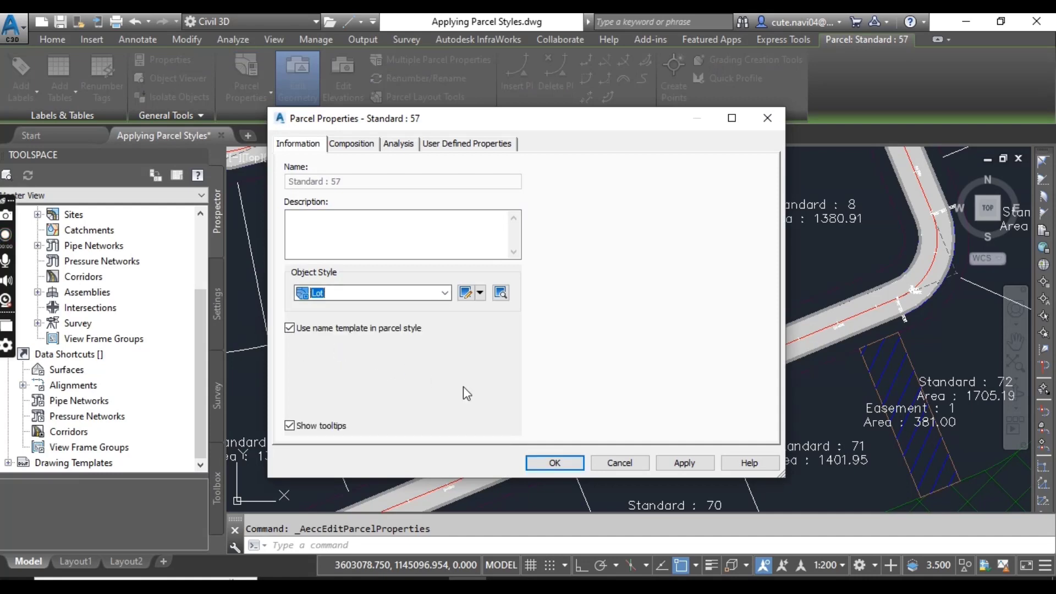
left_click(574, 466)
key("Escape")
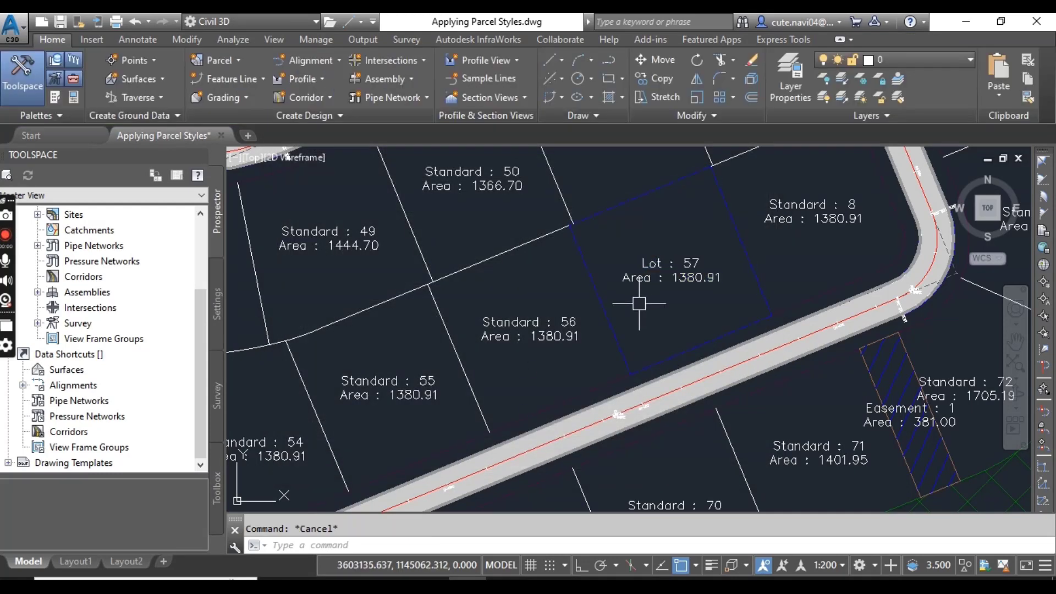
Expand the Lot Layout site under Sites to list all of its parcels.
scroll(579, 332, "down", 5)
middle_click_drag(385, 358, 481, 312)
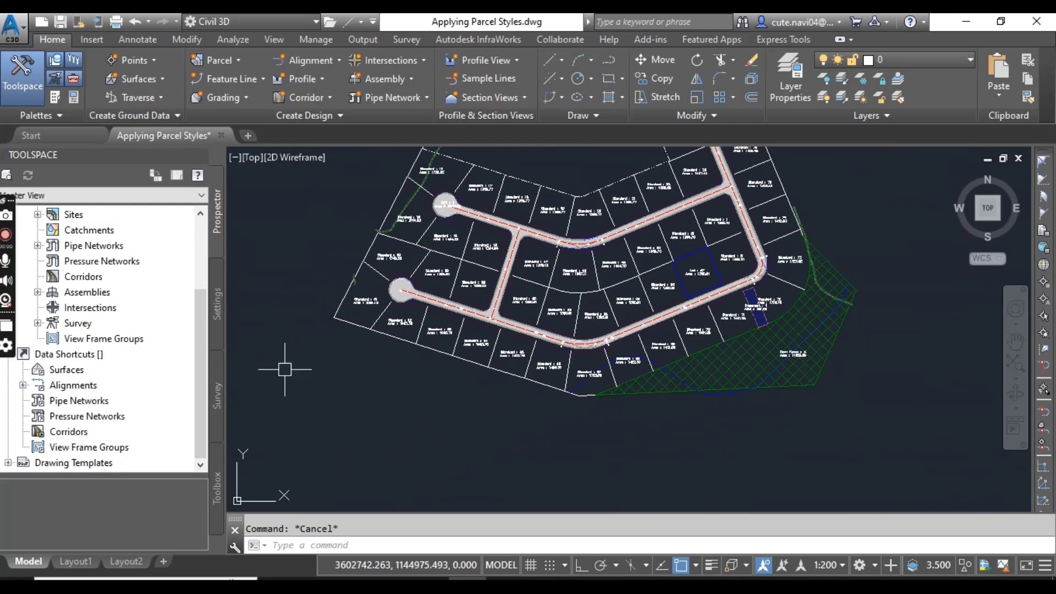
scroll(637, 424, "down", 5)
scroll(627, 421, "up", 6)
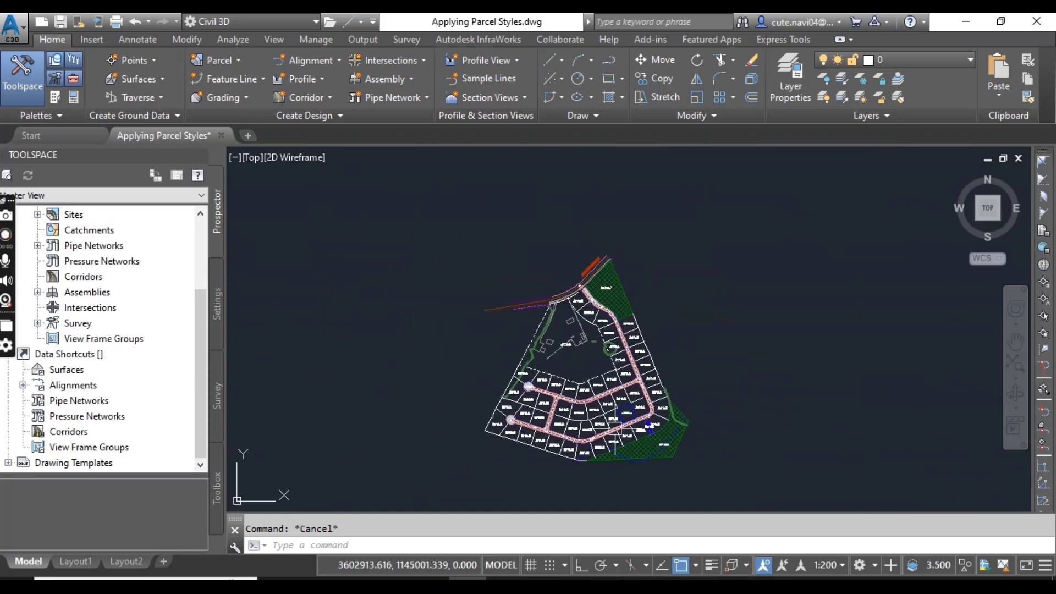
middle_click_drag(550, 434, 548, 383)
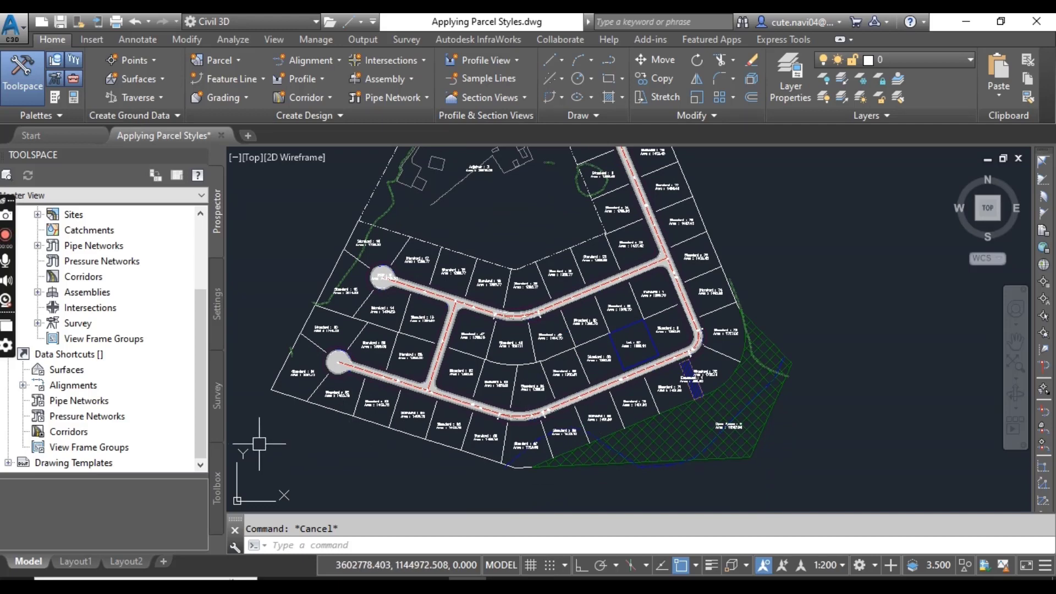
middle_click_drag(307, 309, 447, 354)
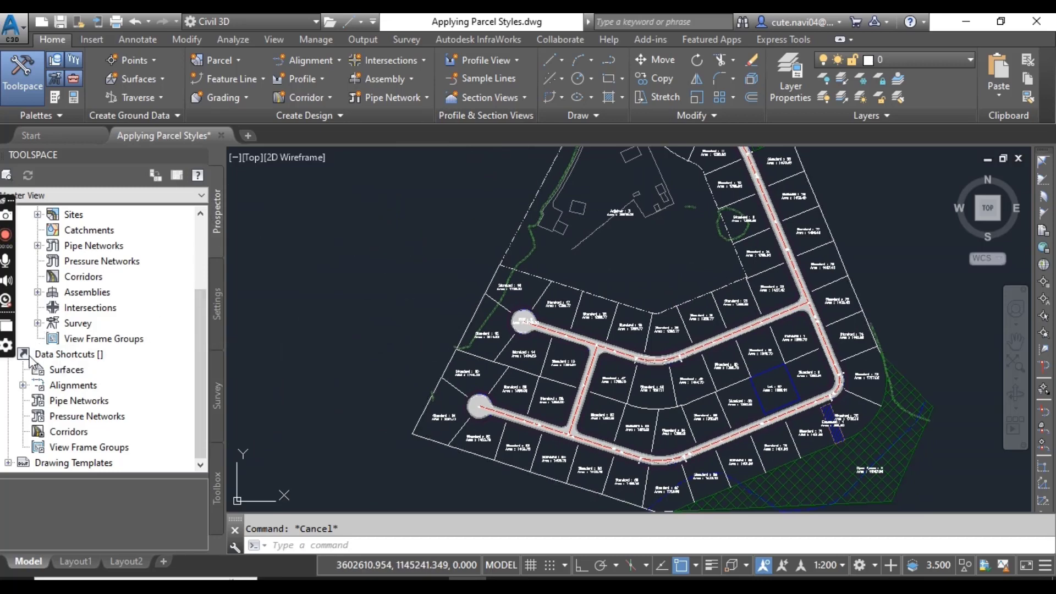
scroll(52, 324, "up", 2)
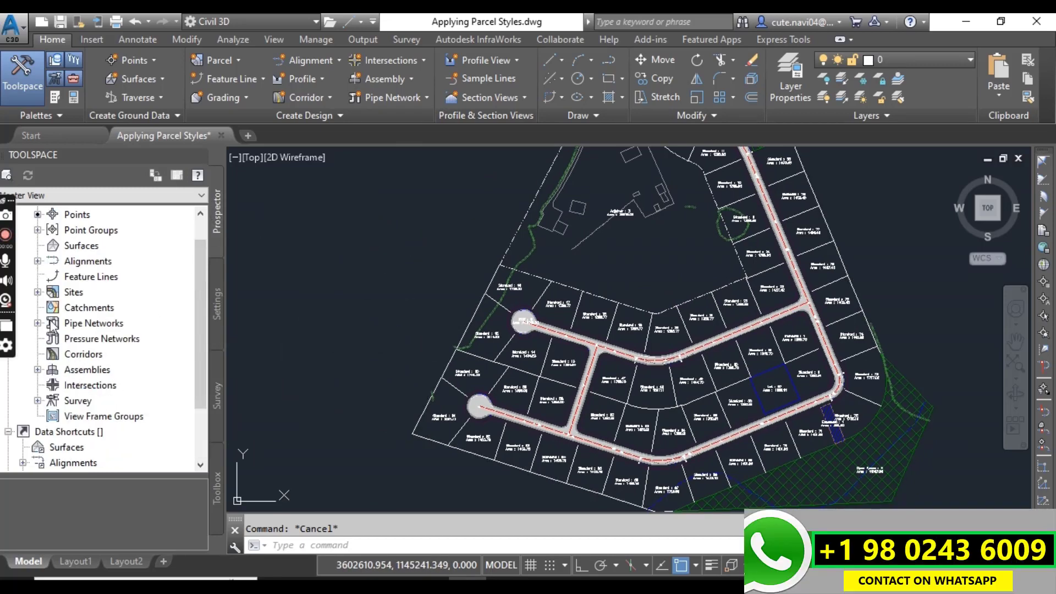
left_click(37, 292)
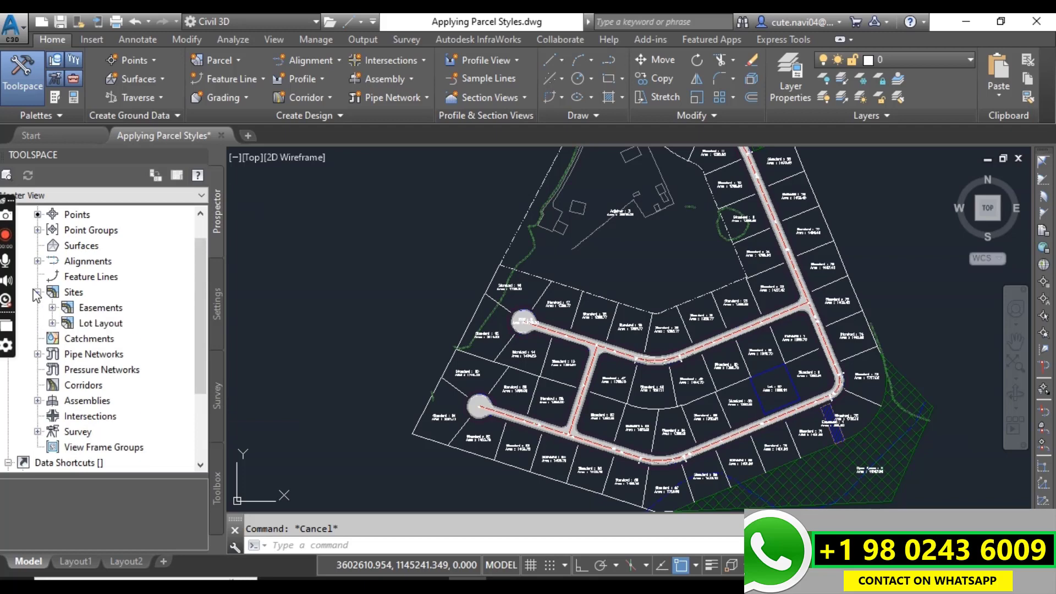
left_click(52, 323)
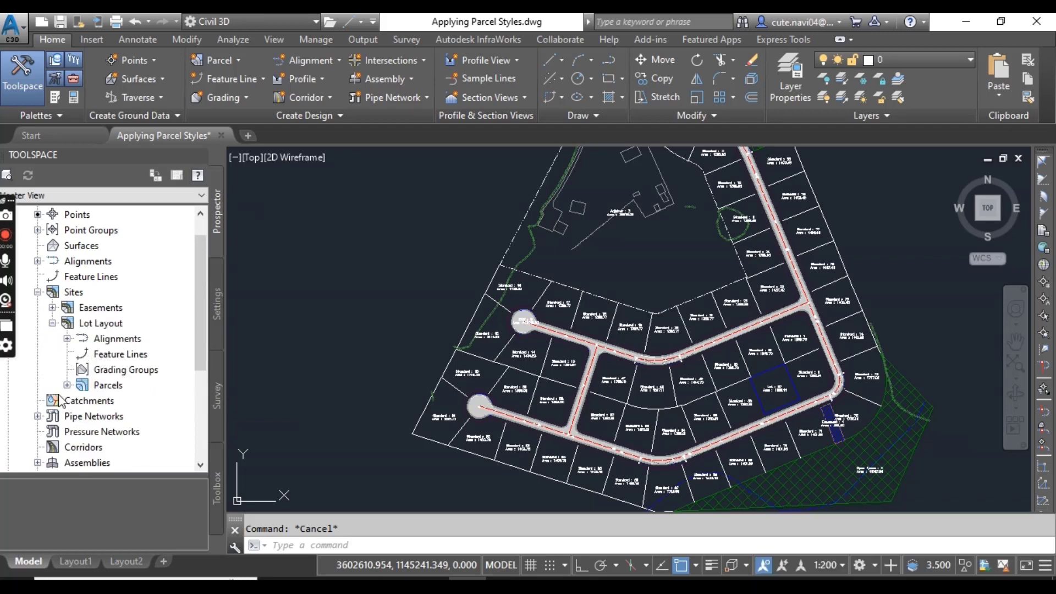
left_click(67, 385)
scroll(137, 341, "down", 6)
scroll(129, 374, "up", 6)
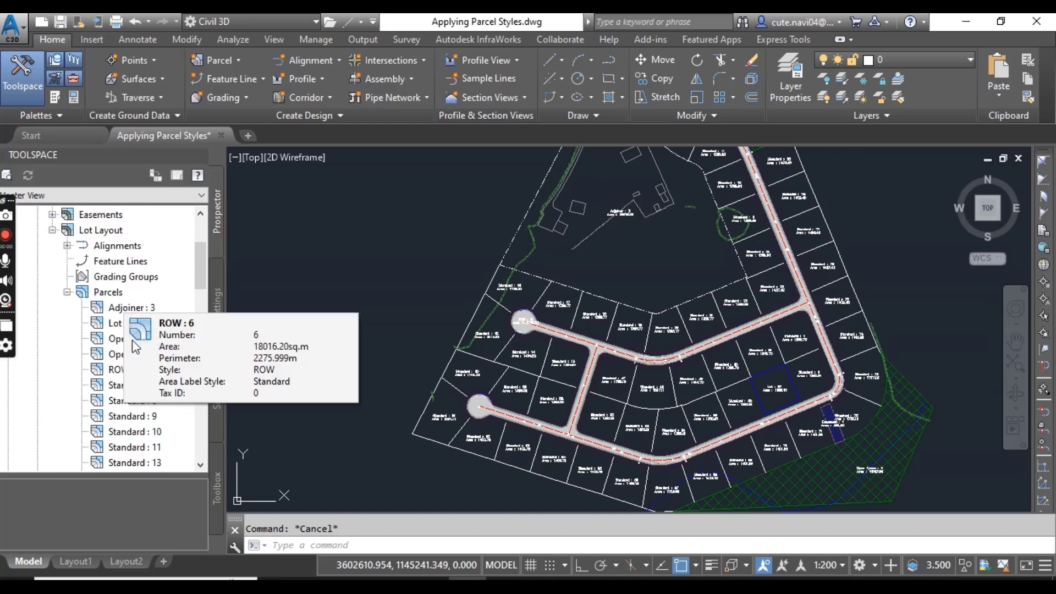
mouse_move(135, 312)
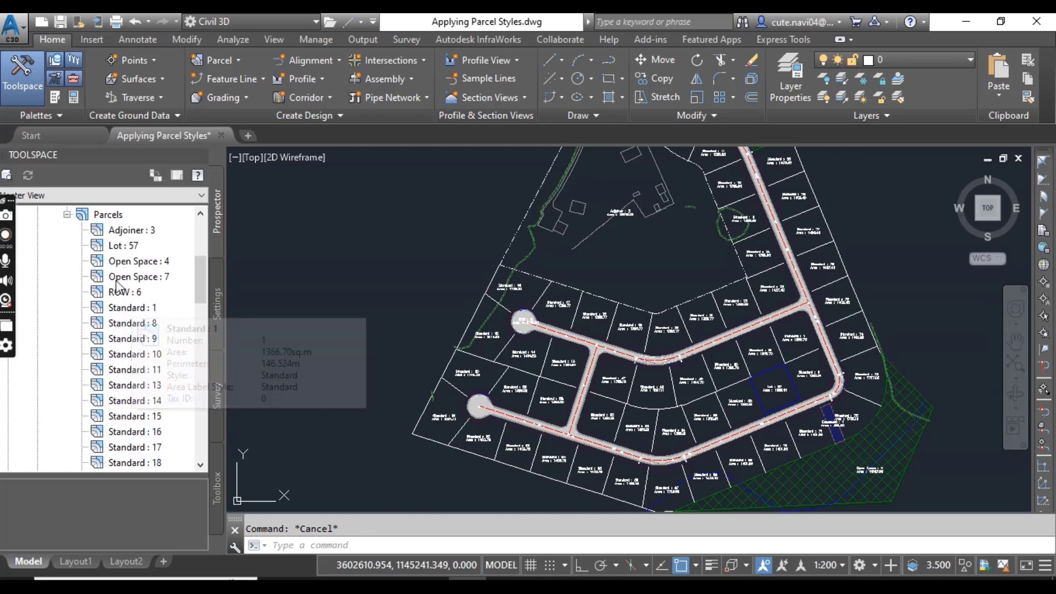
Show the table of Lot Layout's parcels and bring the Style values of the first Standard parcels into view.
left_click(107, 215)
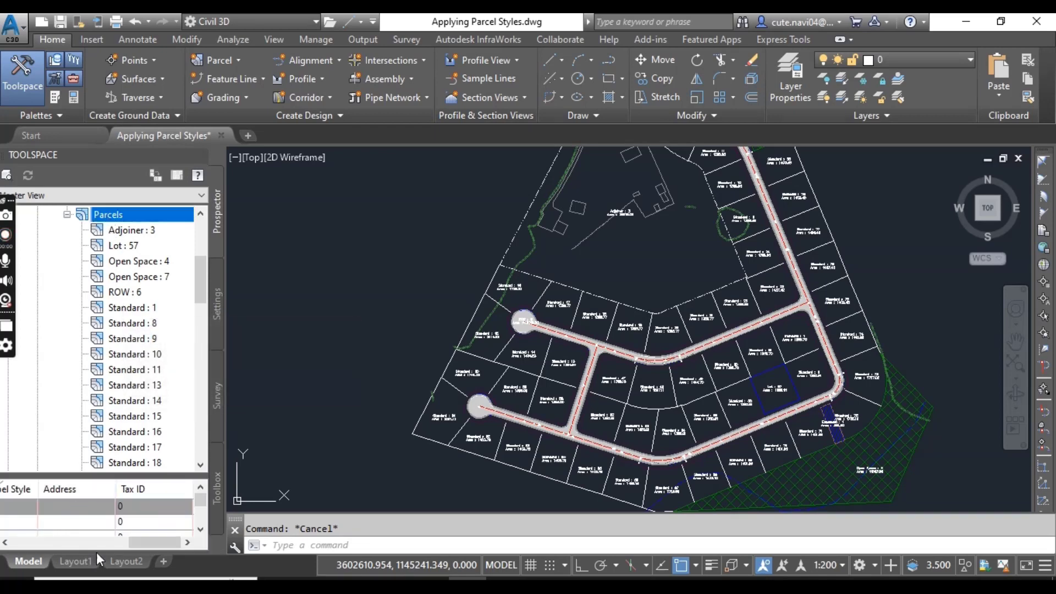
left_click_drag(150, 543, 102, 546)
scroll(103, 517, "down", 1)
scroll(109, 516, "down", 3)
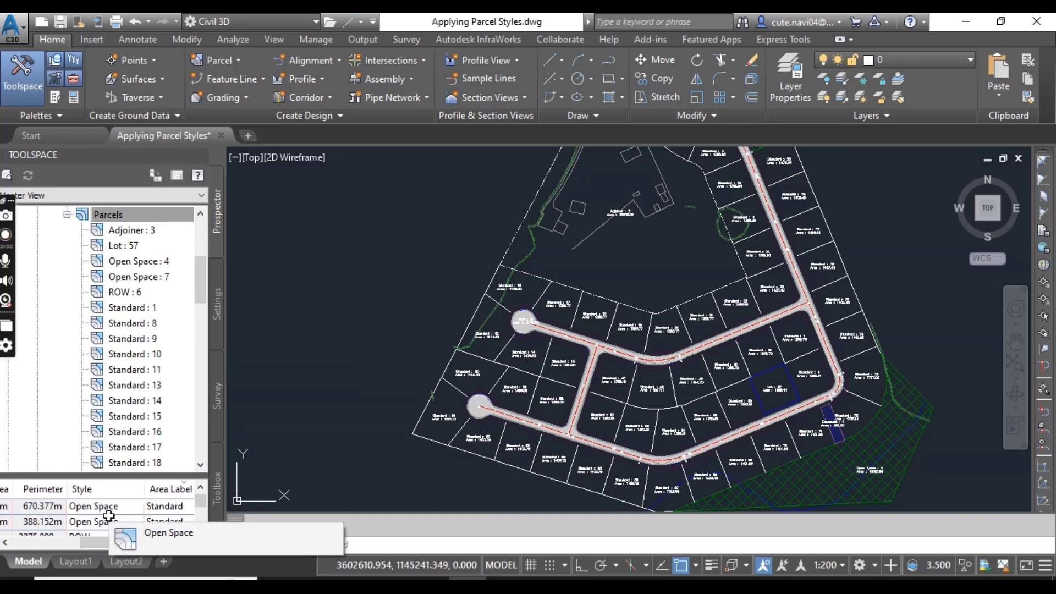
scroll(104, 521, "down", 1)
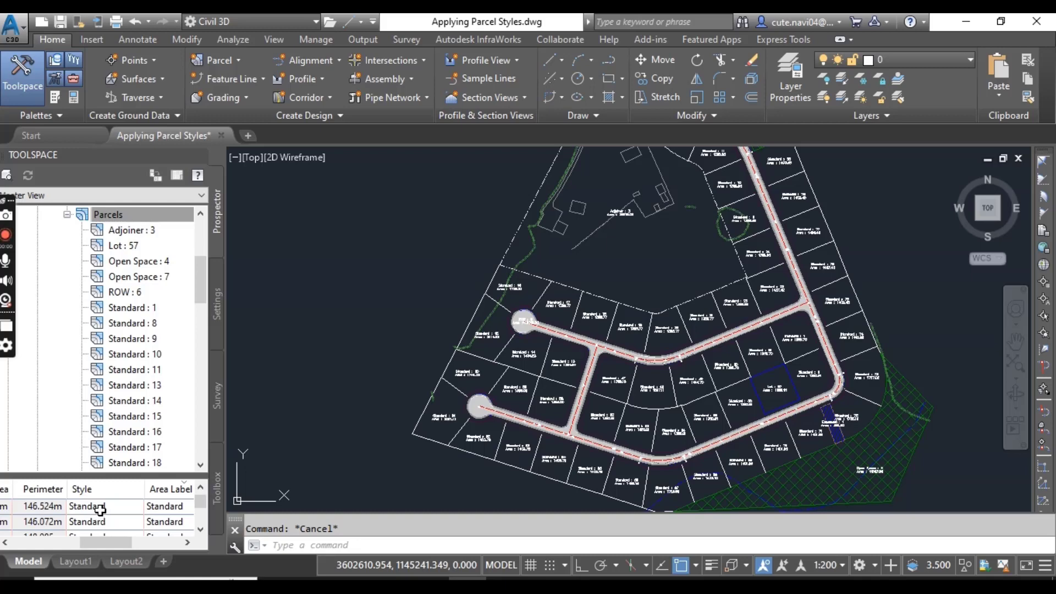
Select all parcels that use the Standard style in the Lot Layout parcel table and change their style to Lot together.
left_click(102, 507)
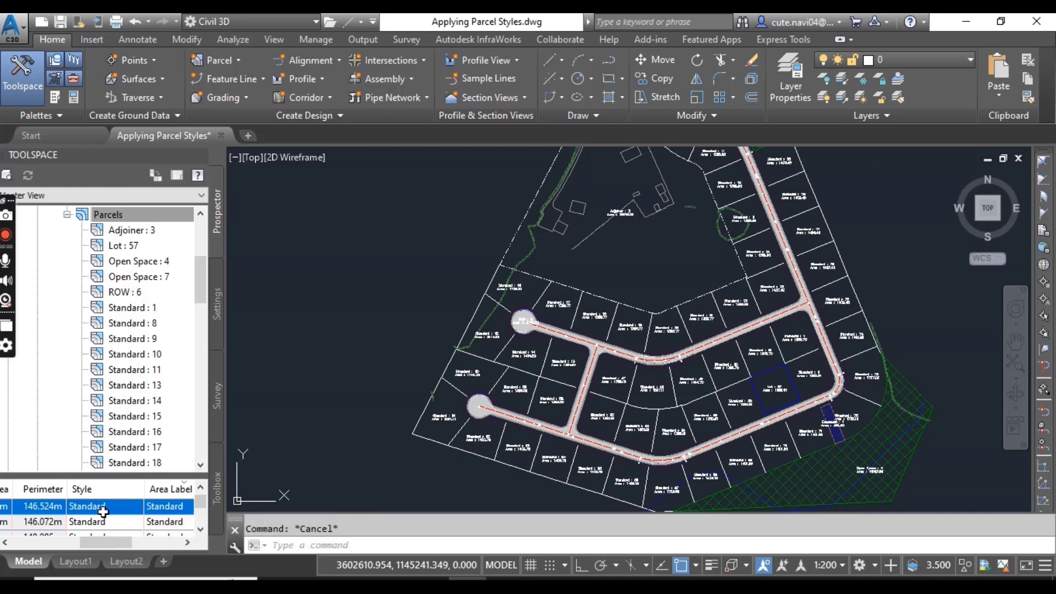
scroll(103, 511, "down", 1)
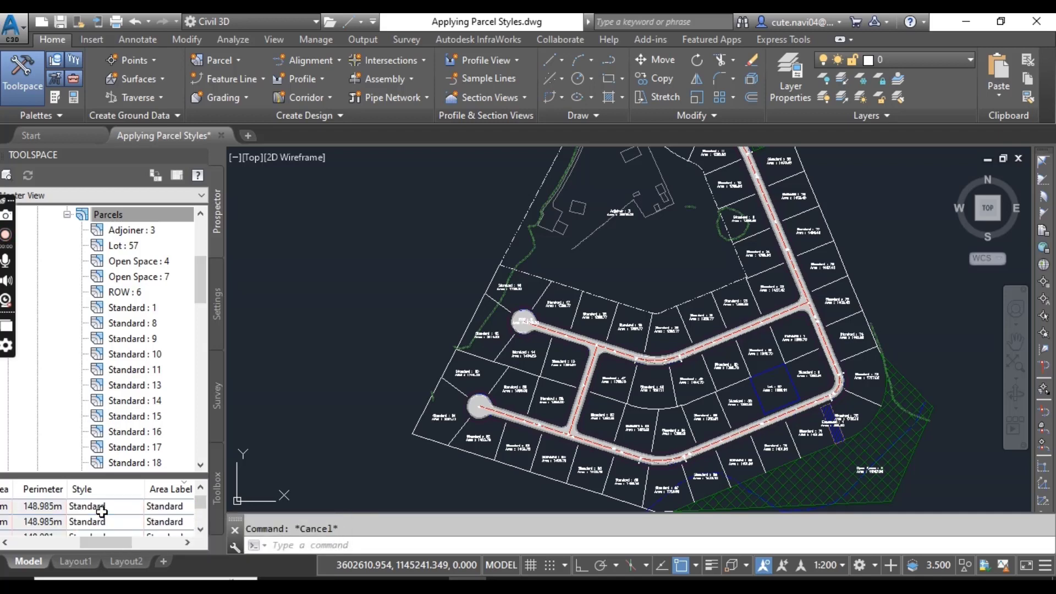
scroll(101, 510, "down", 1)
scroll(100, 510, "down", 5)
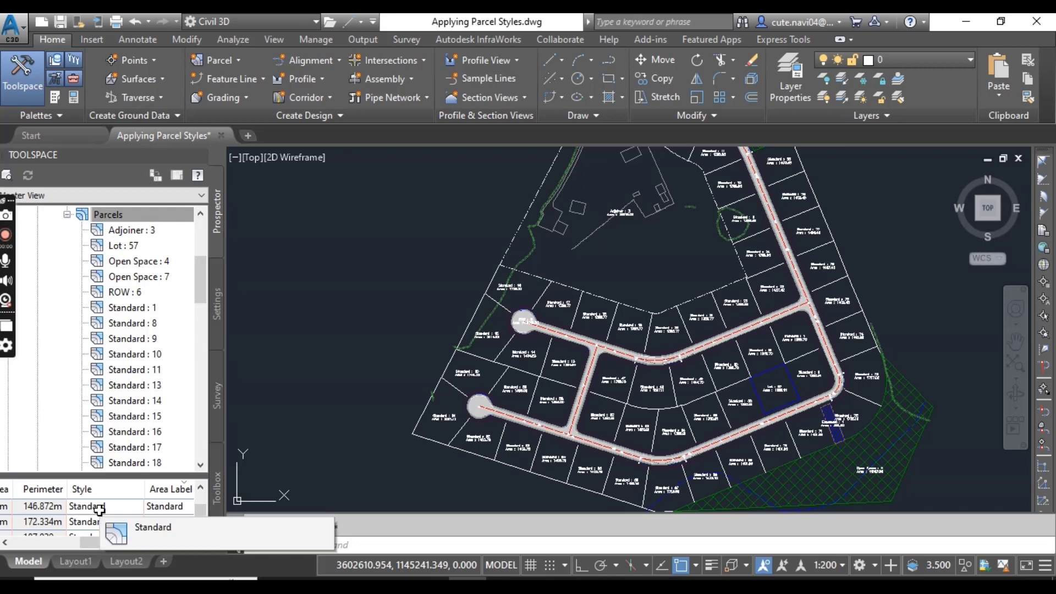
scroll(99, 509, "down", 1)
key("Escape")
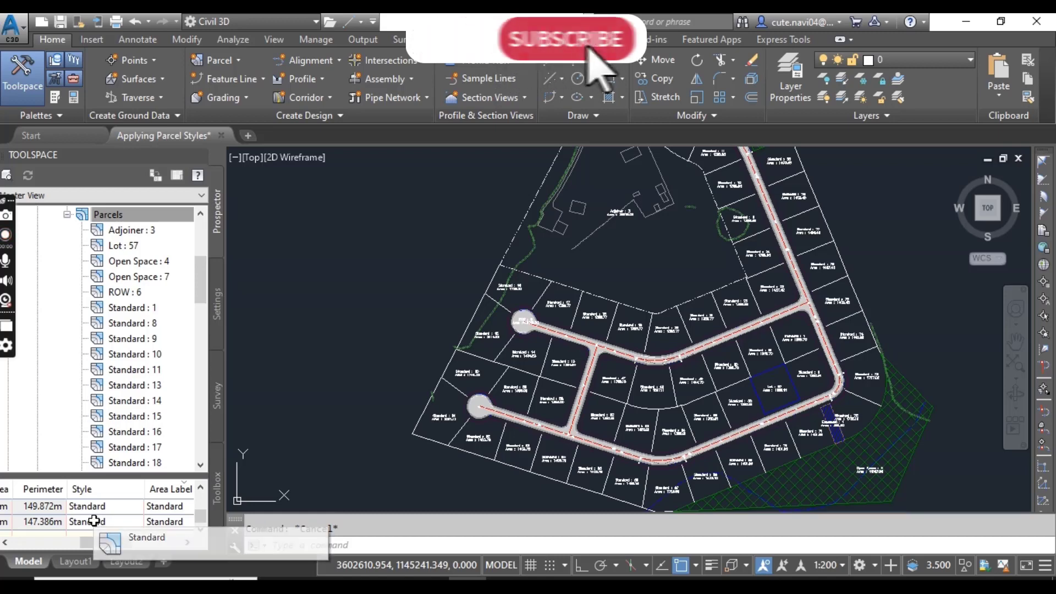
left_click_drag(100, 525, 110, 508)
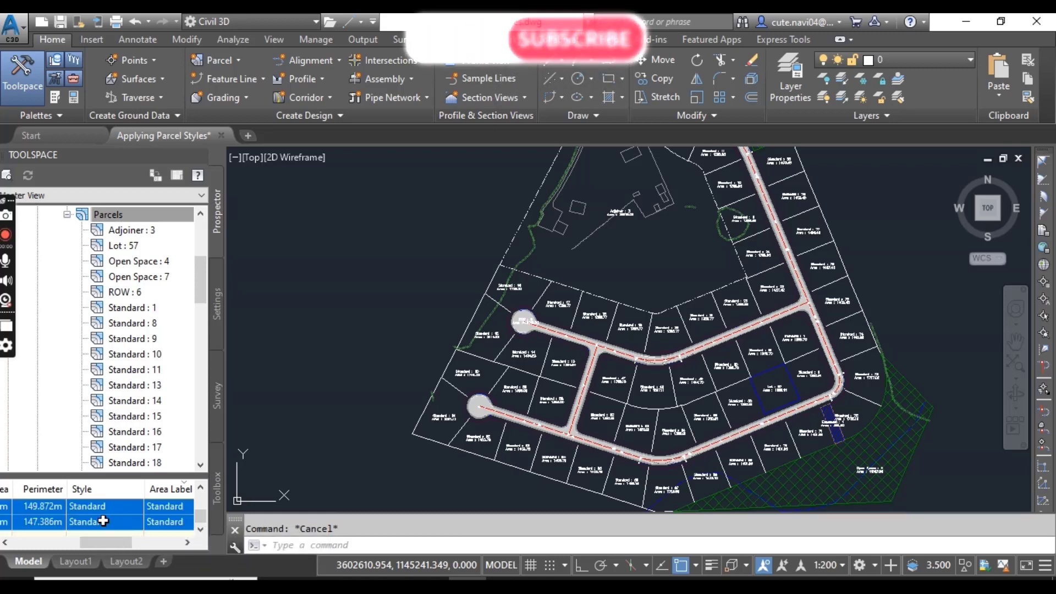
right_click(92, 490)
left_click(144, 385)
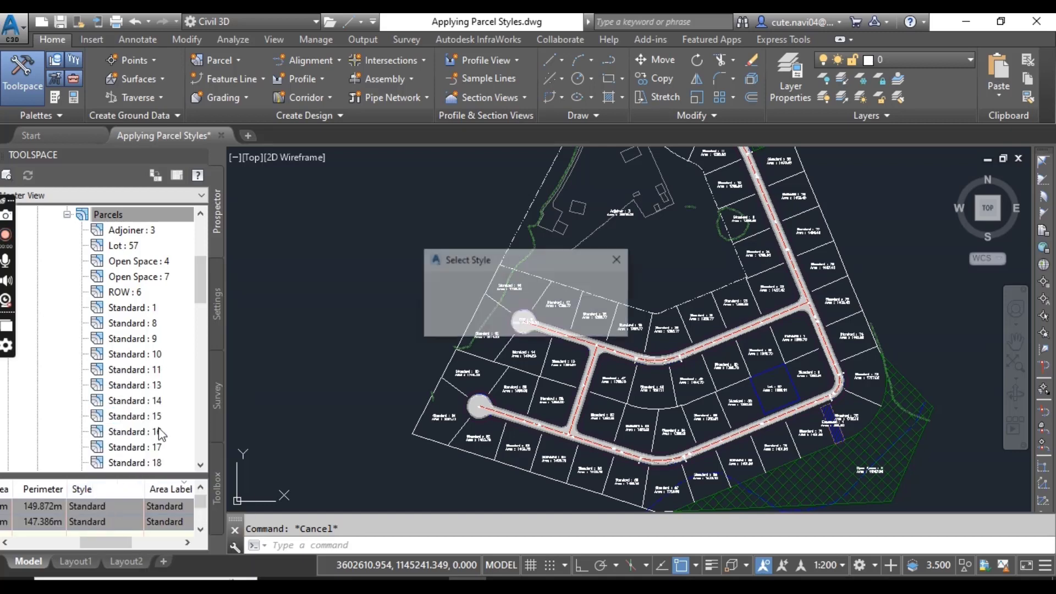
left_click(510, 294)
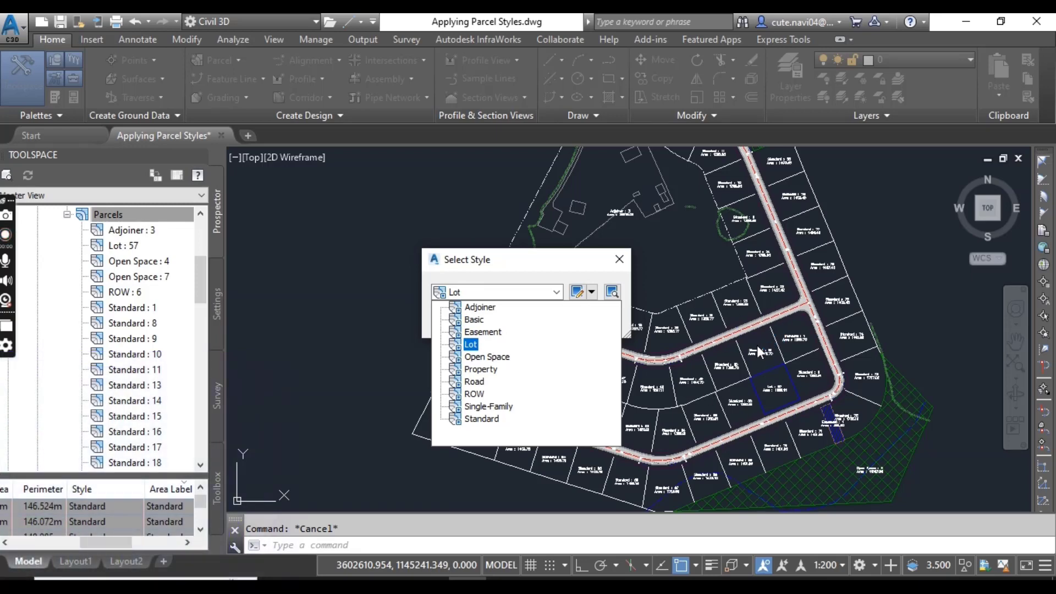
left_click(471, 344)
left_click(462, 322)
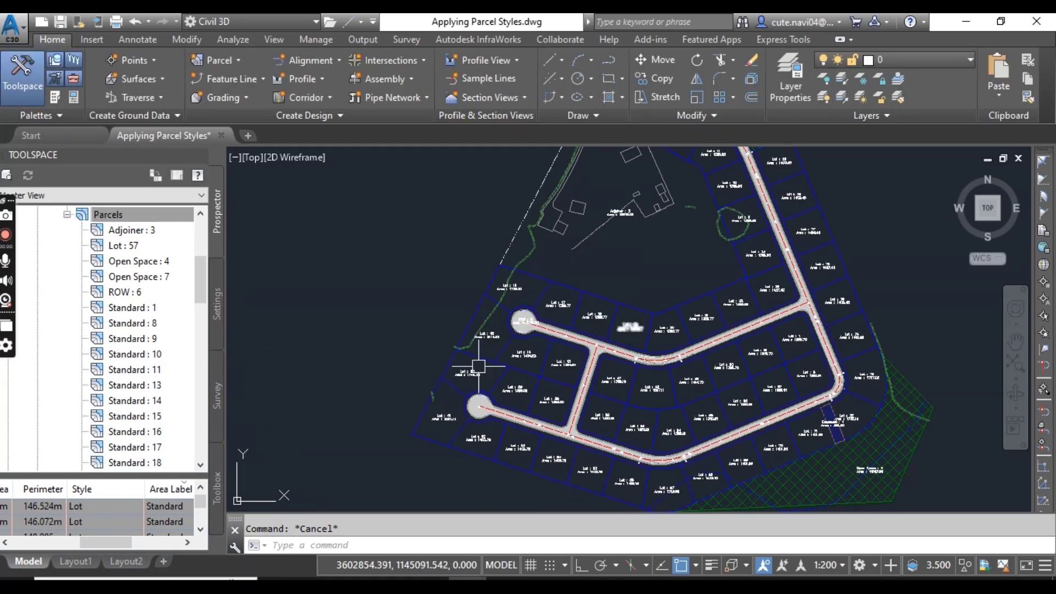
Review the parcel styles across the whole subdivision, including the lots, open spaces, easement and adjoiner parcel.
scroll(649, 421, "down", 4)
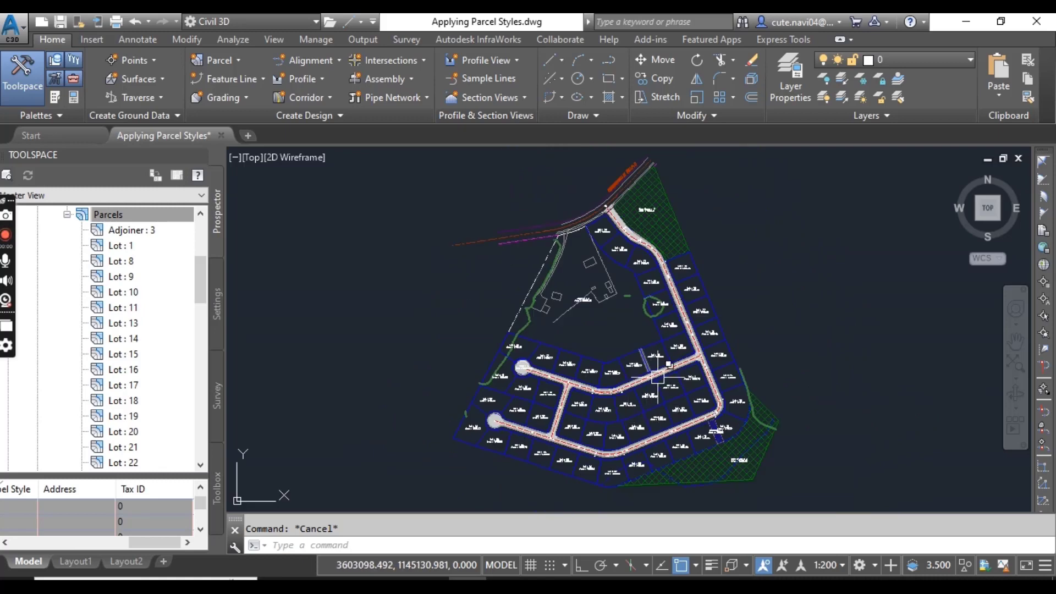
middle_click_drag(498, 359, 499, 324)
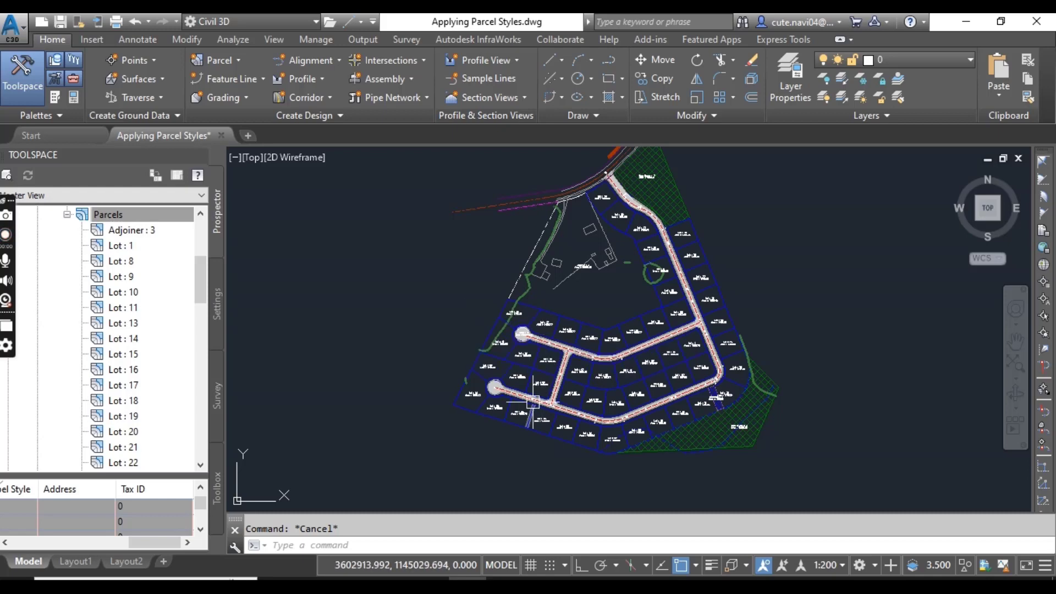
scroll(549, 403, "down", 2)
scroll(613, 437, "up", 5)
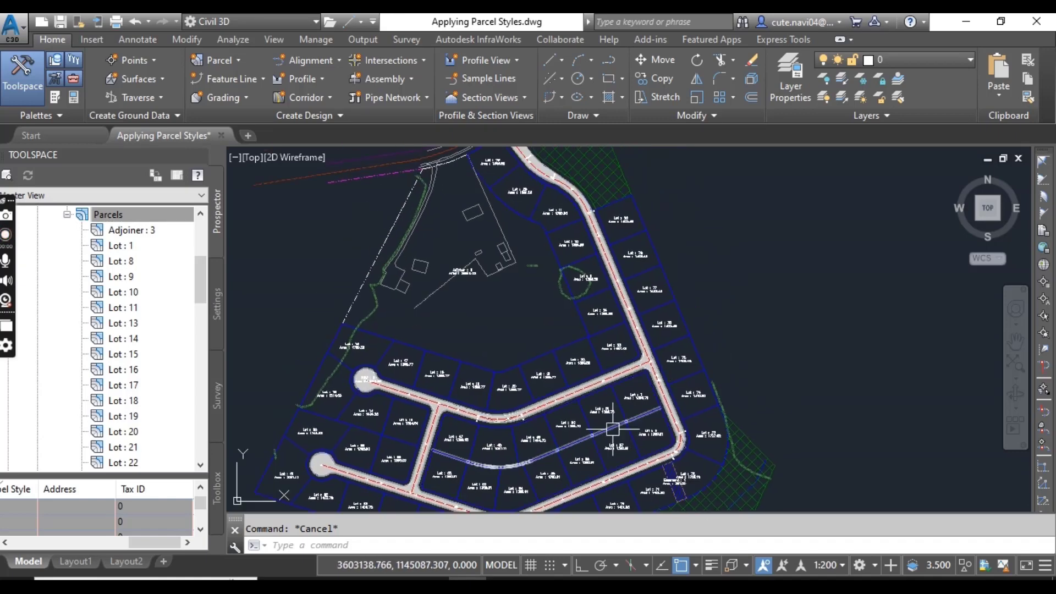
scroll(620, 428, "down", 2)
middle_click_drag(681, 388, 703, 328)
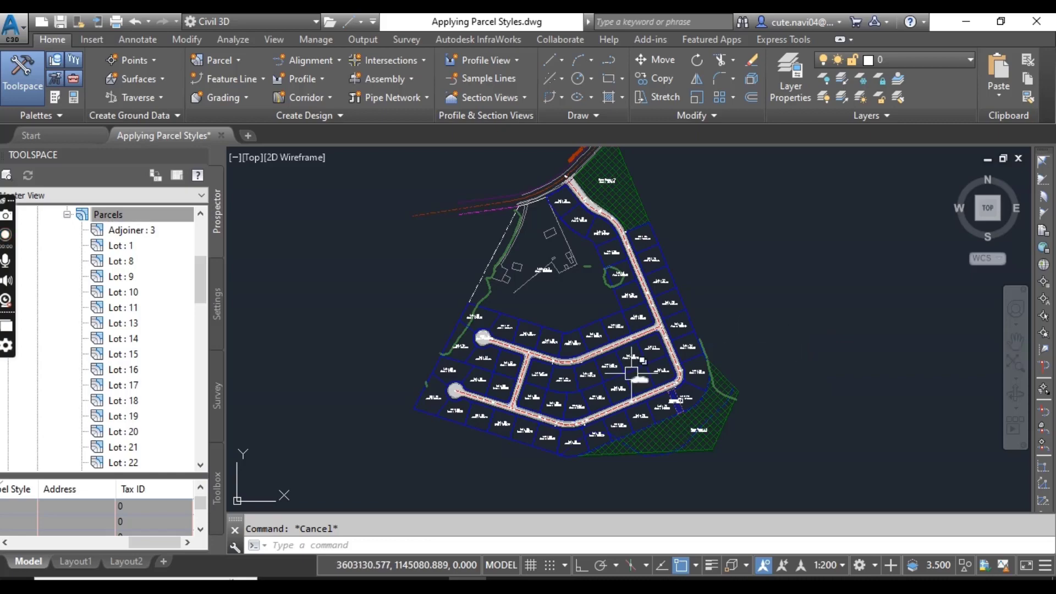
Switch to the Civil 3d Pro Designer channel on YouTube in the browser and view the beginning of its playlists page.
mouse_move(462, 583)
left_click(460, 473)
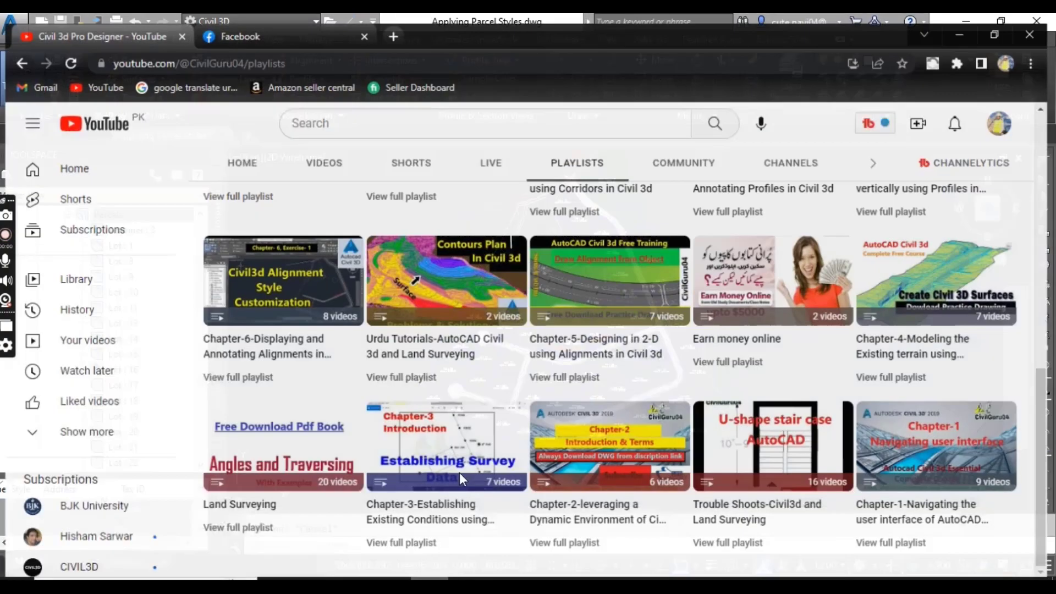
scroll(436, 266, "up", 10)
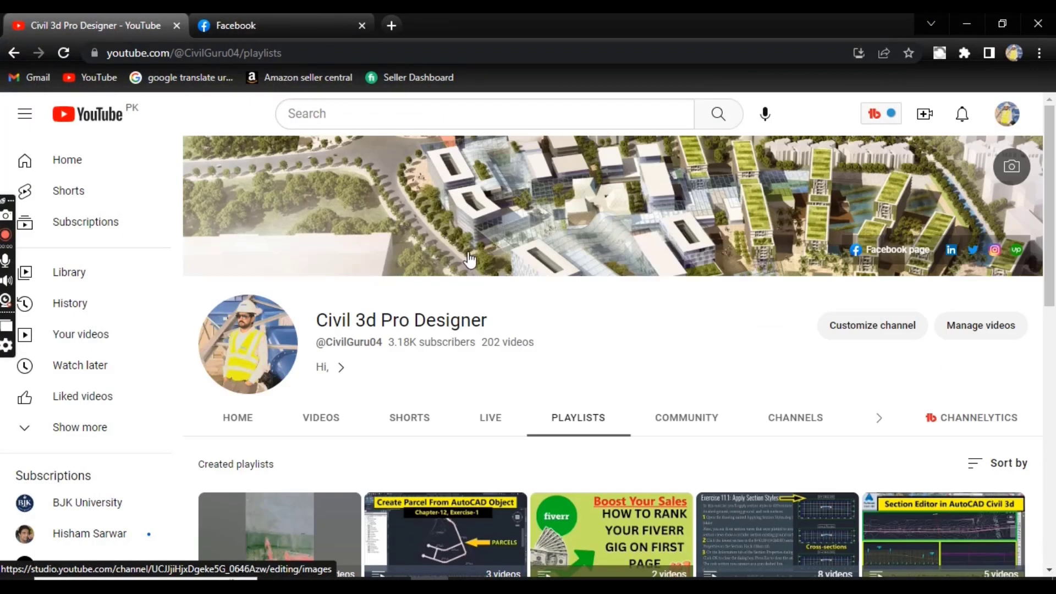